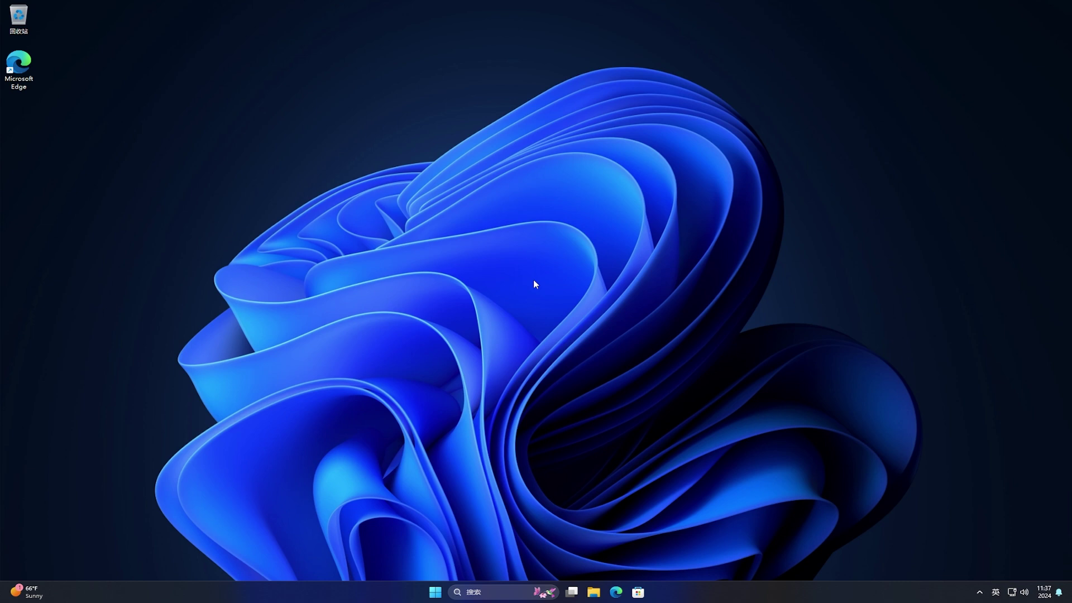
Stop the computer from turning off the Intel 82574L network adapter to save power
right_click(433, 595)
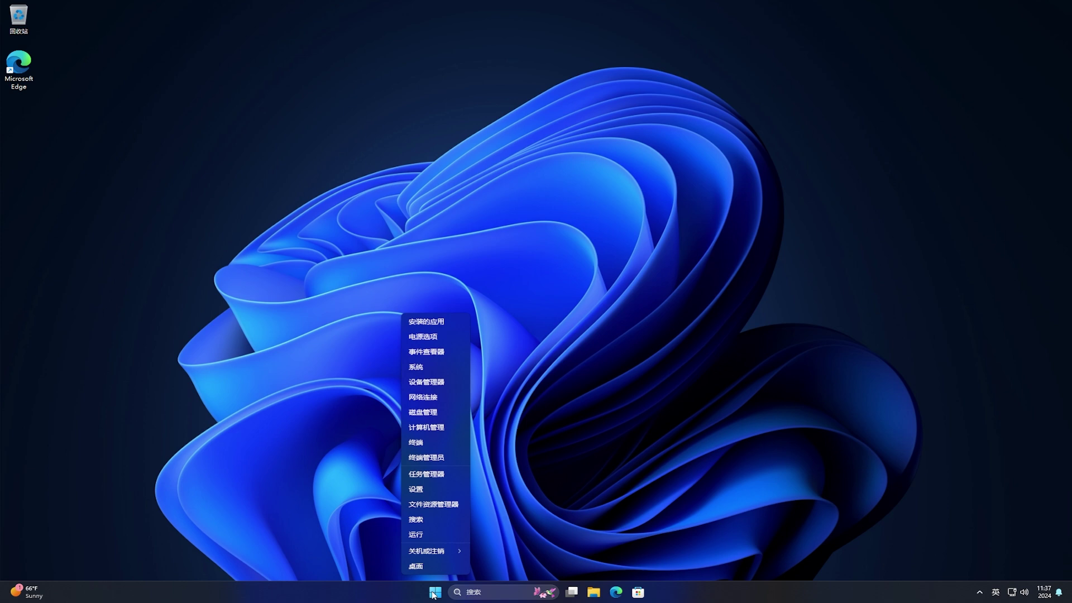
left_click(444, 383)
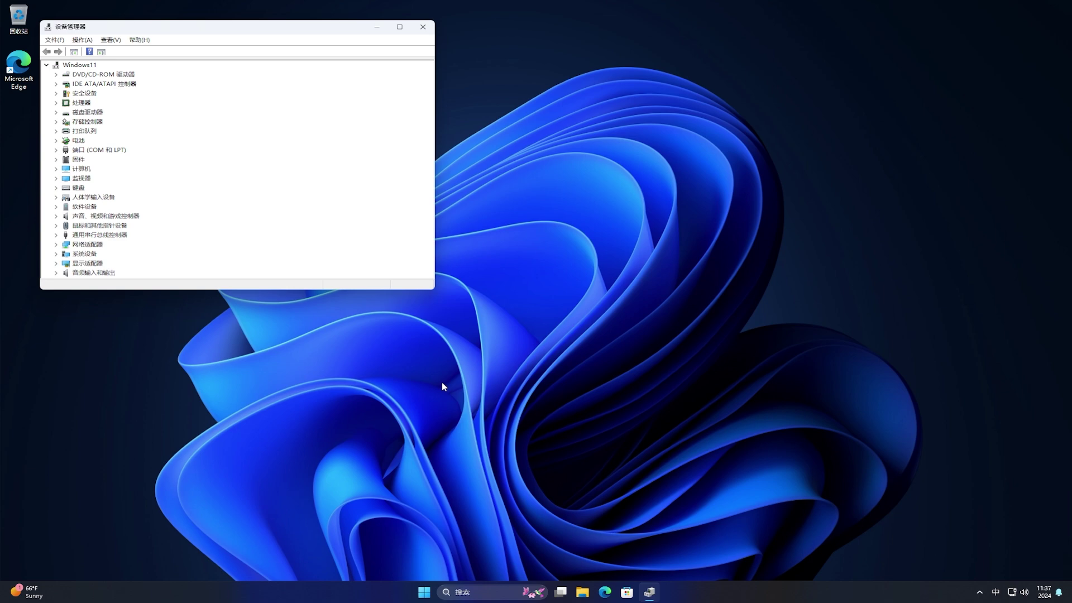
left_click(57, 244)
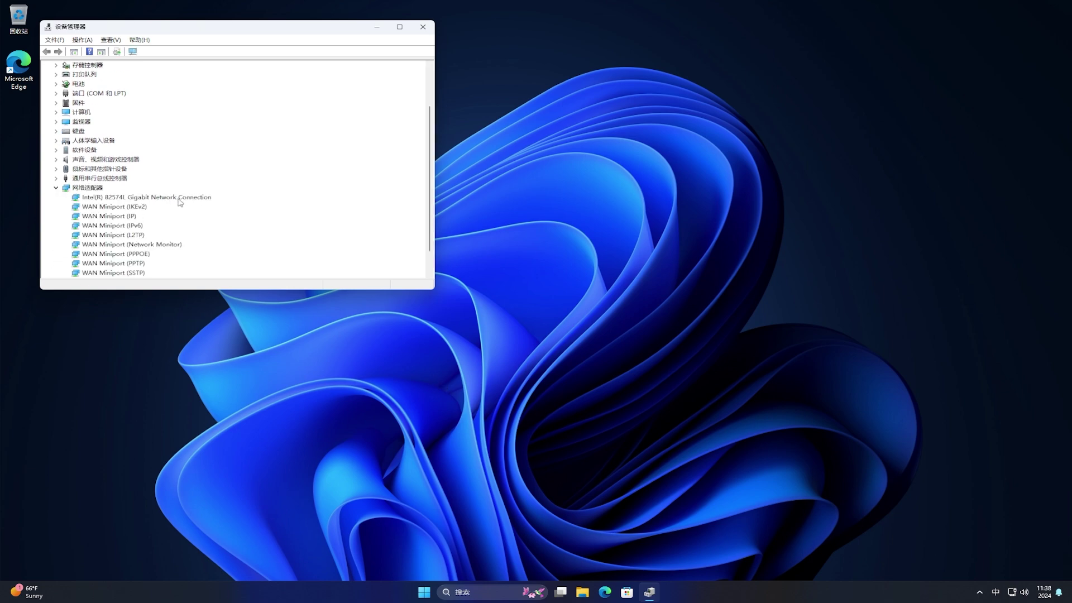
left_click(179, 199)
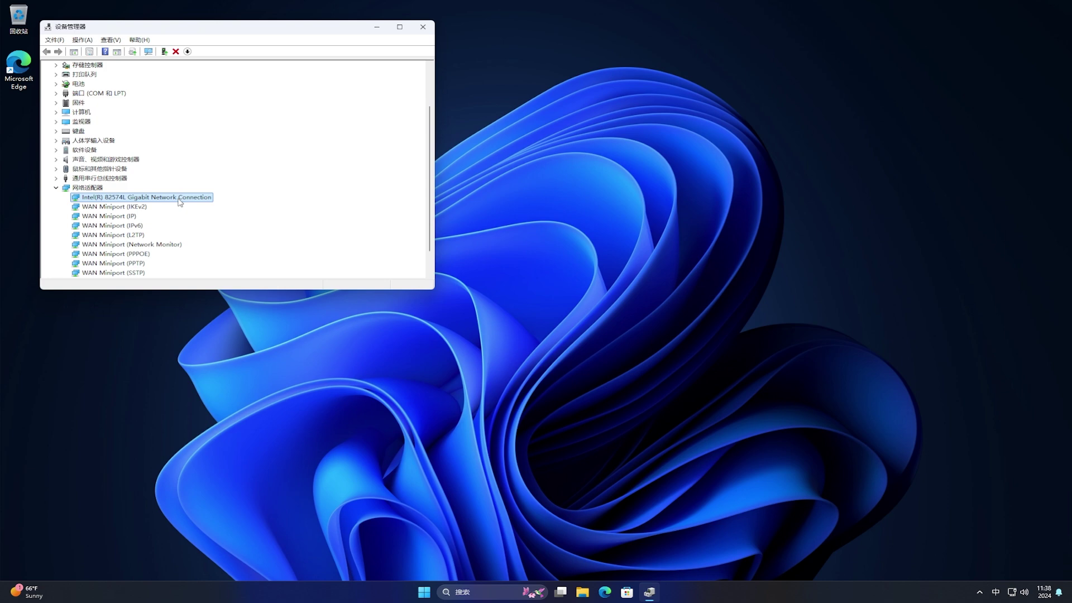
double_click(180, 200)
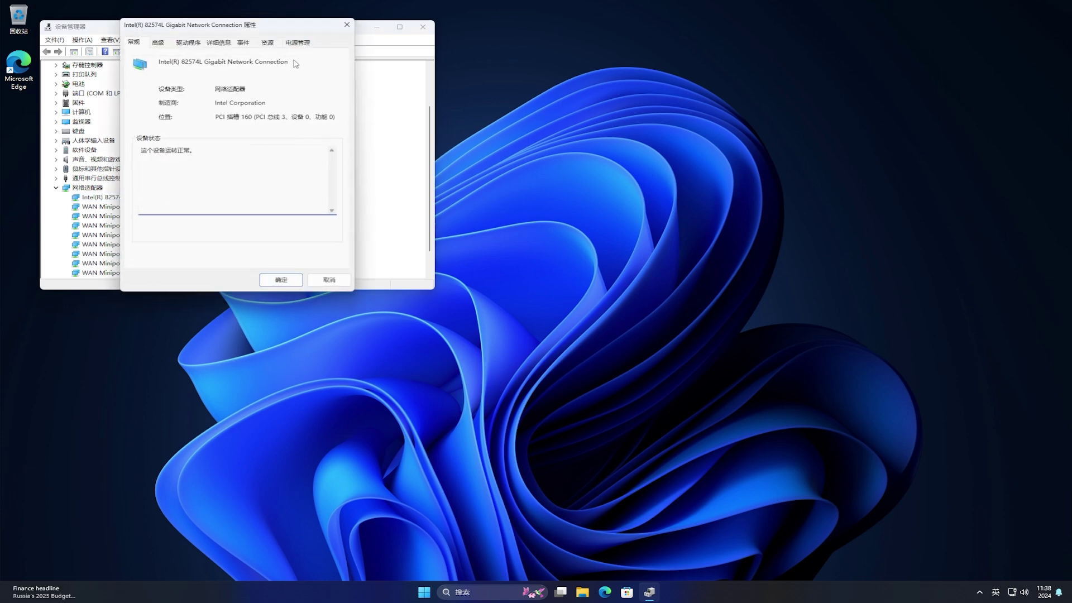
left_click(303, 48)
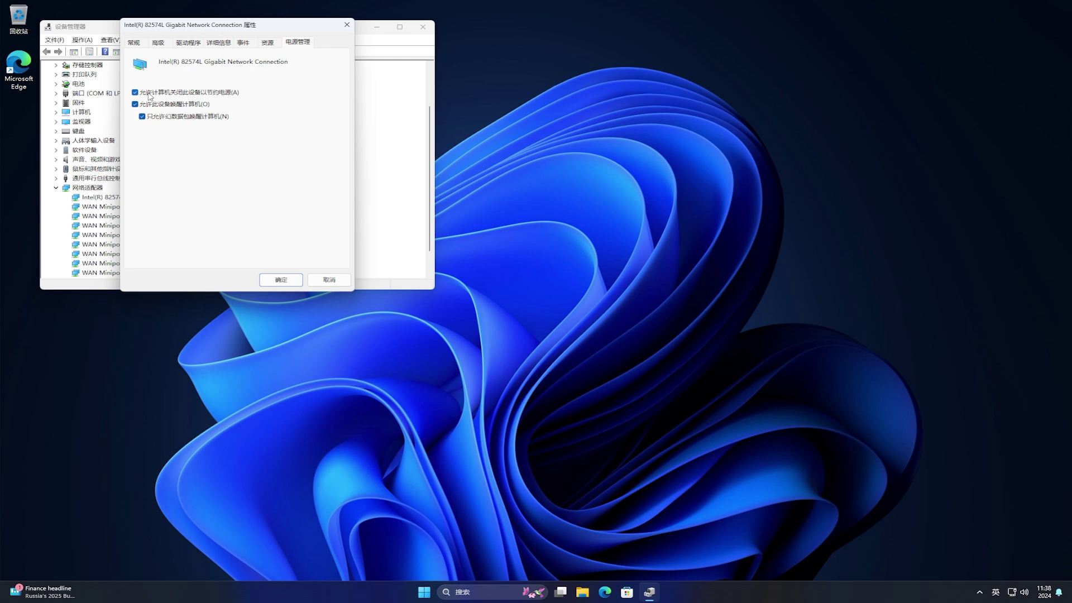
left_click(211, 94)
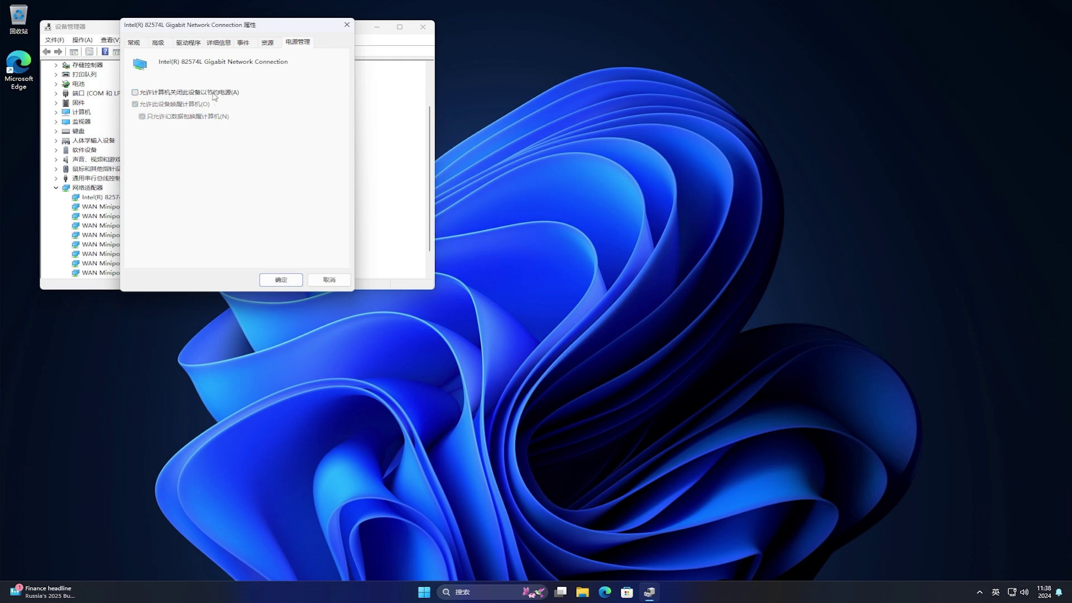
left_click(280, 281)
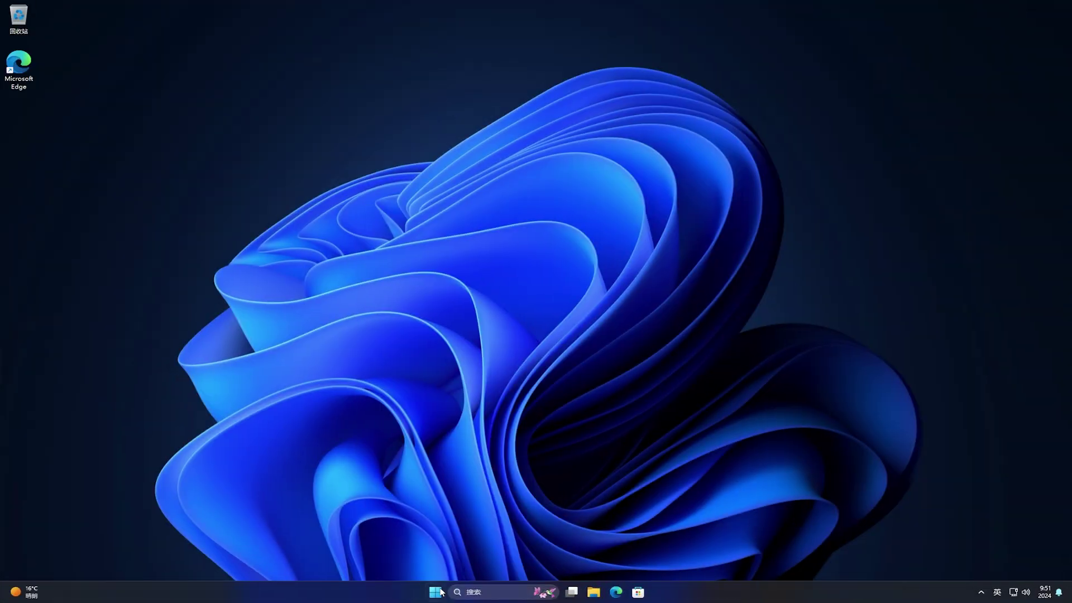
Launch Copilot from the Start menu's Recommended list to its Good morning home page
left_click(436, 595)
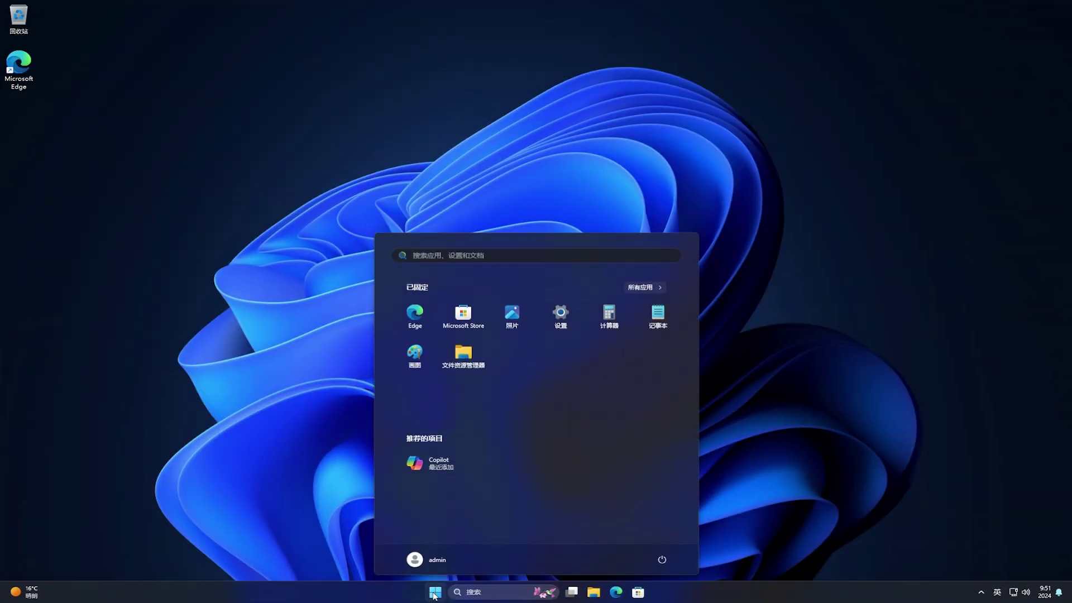
left_click(422, 463)
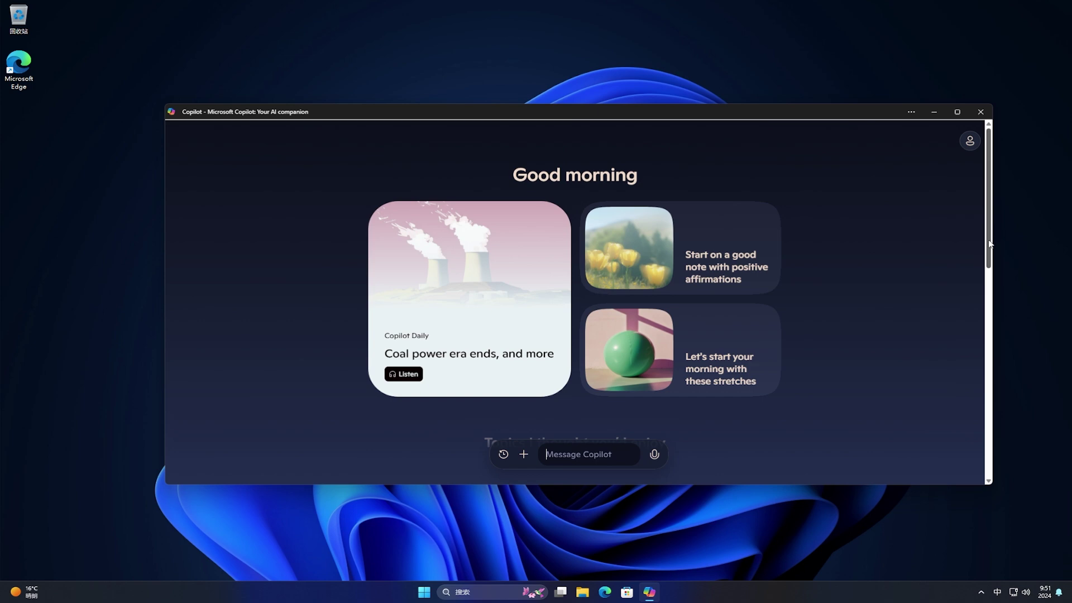
left_click_drag(990, 240, 1009, 217)
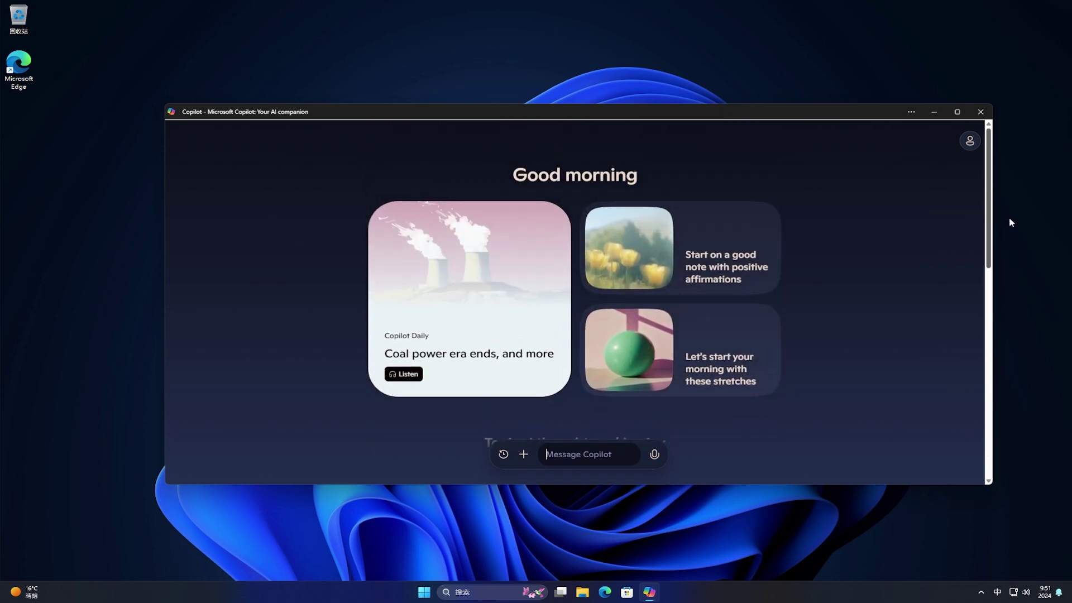
Sign in to Copilot with the Microsoft account e-mail and password
left_click(971, 144)
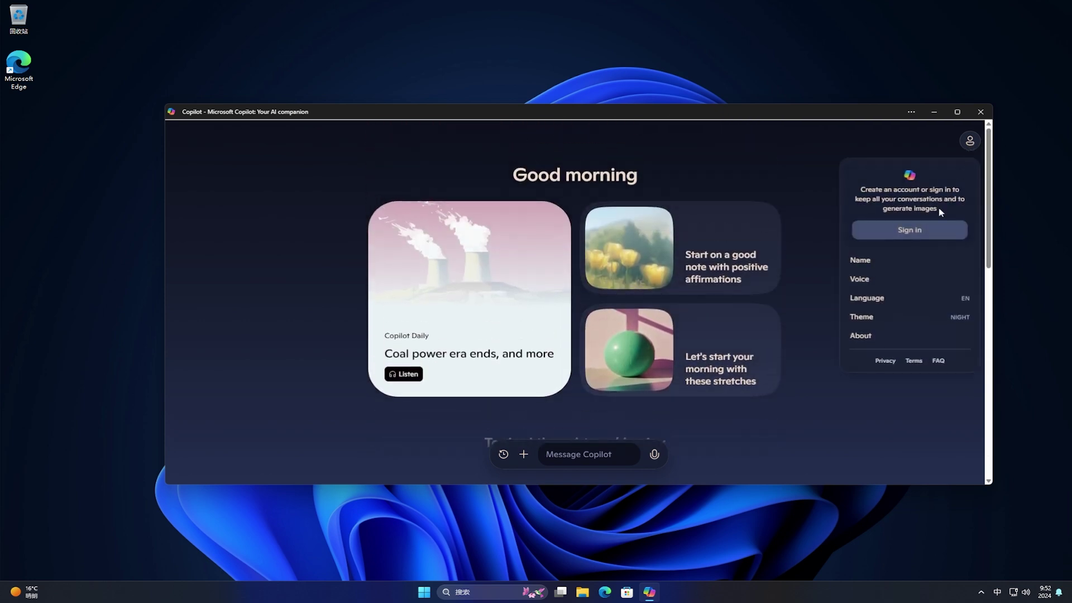
left_click(928, 235)
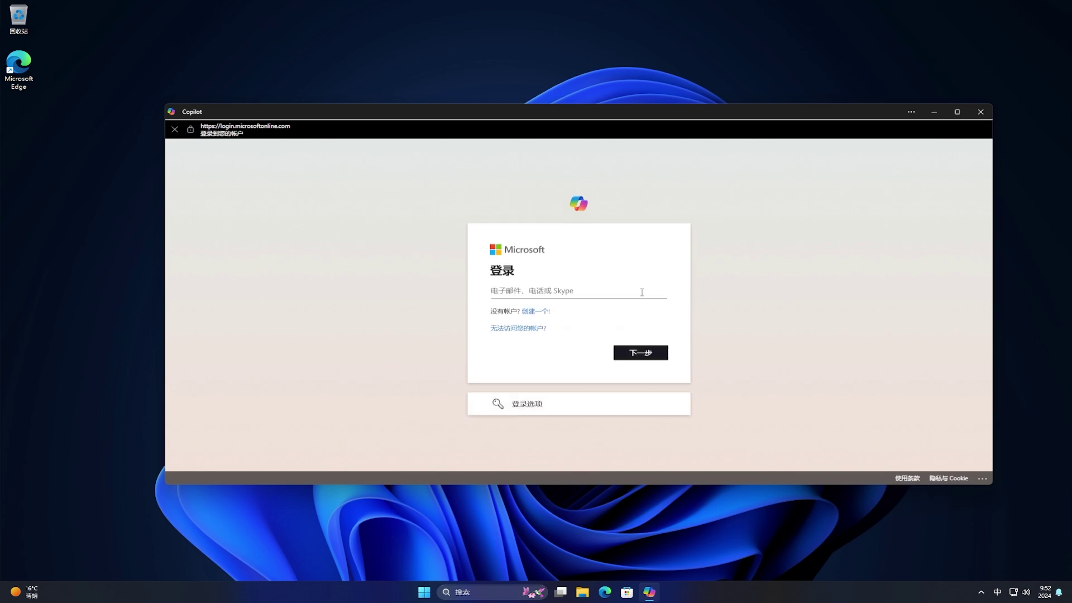
key("shift")
left_click(638, 353)
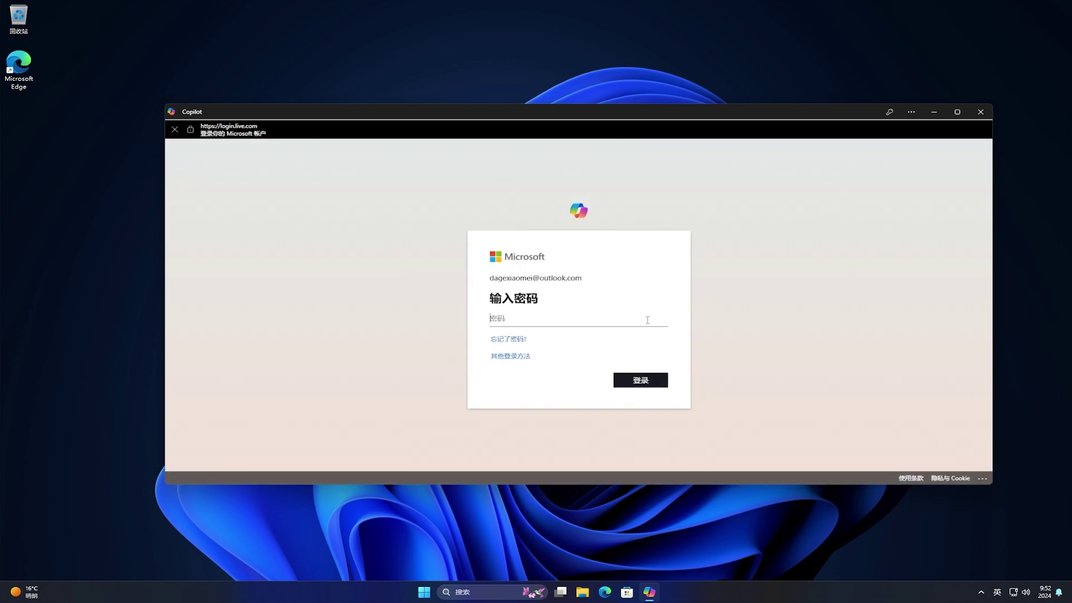
type("*****************")
left_click(645, 382)
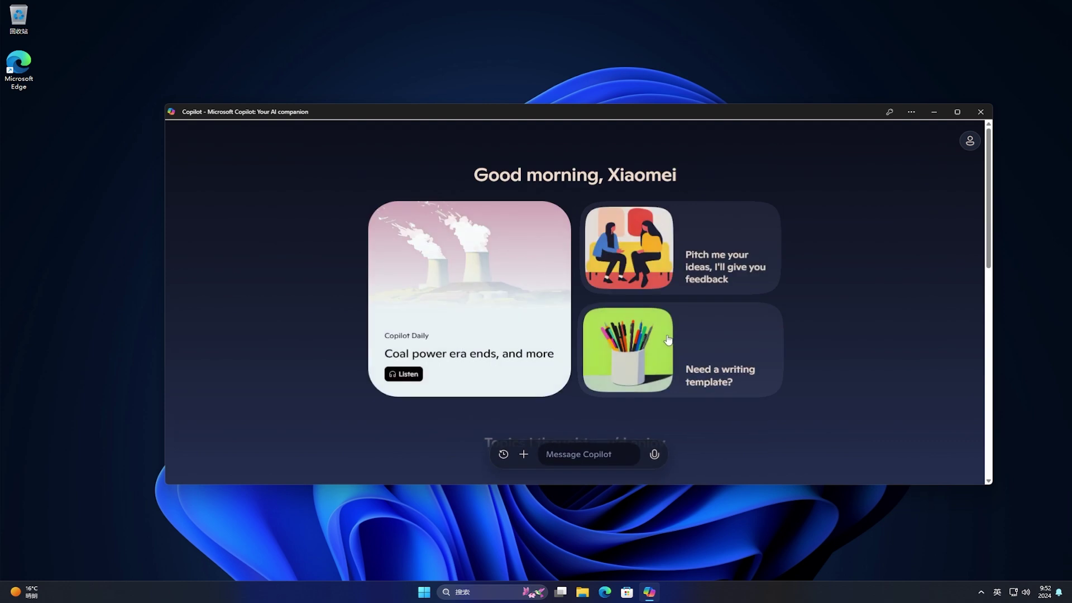
Send 你好 to Copilot and pass the Cloudflare human verification check
left_click(601, 454)
key("shift")
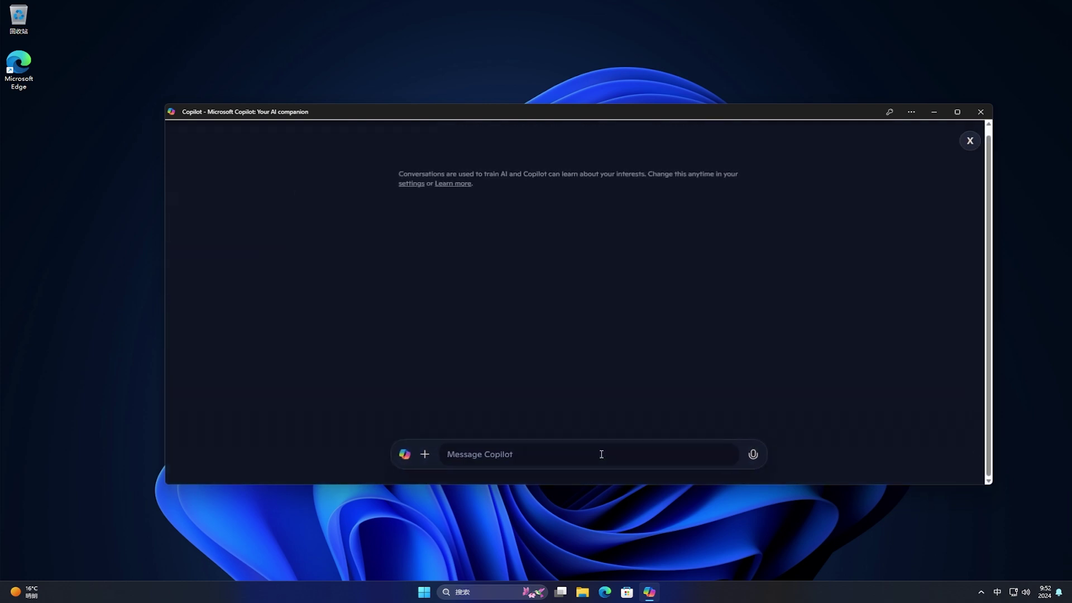
type("nihao")
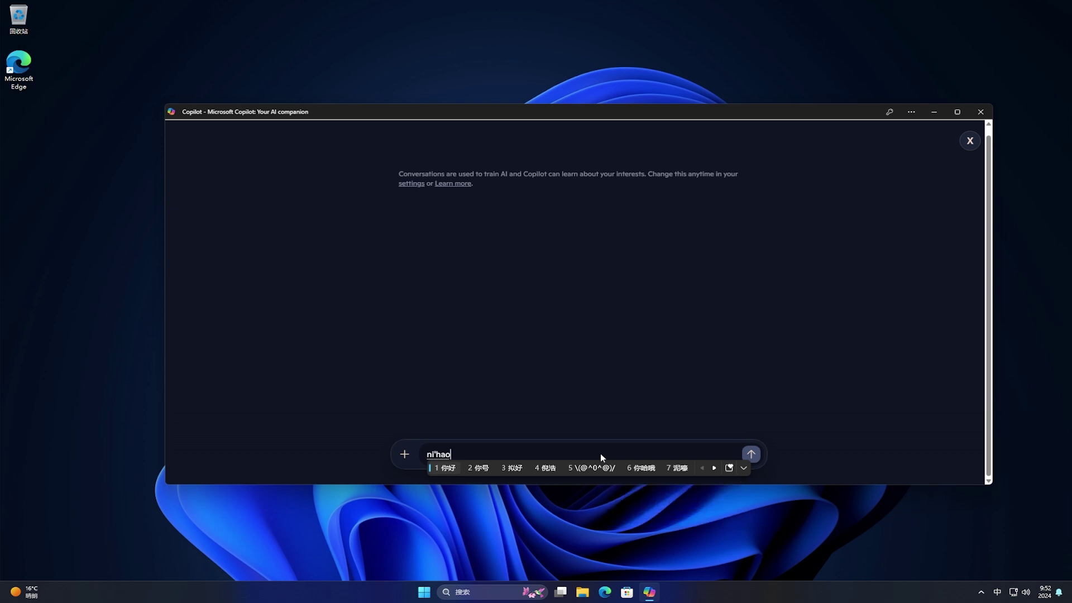
key("space")
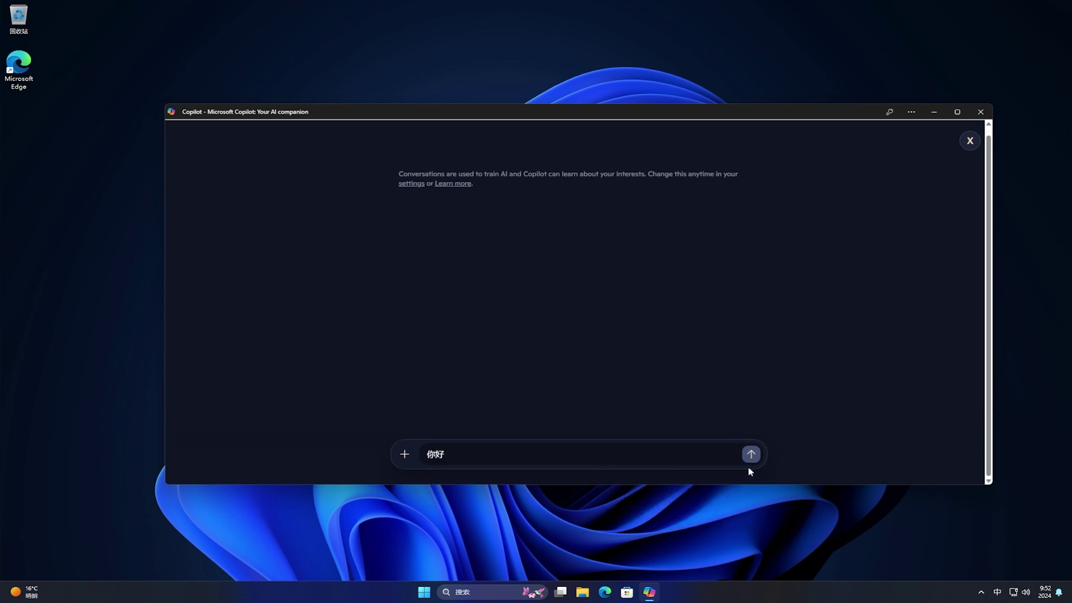
left_click(752, 461)
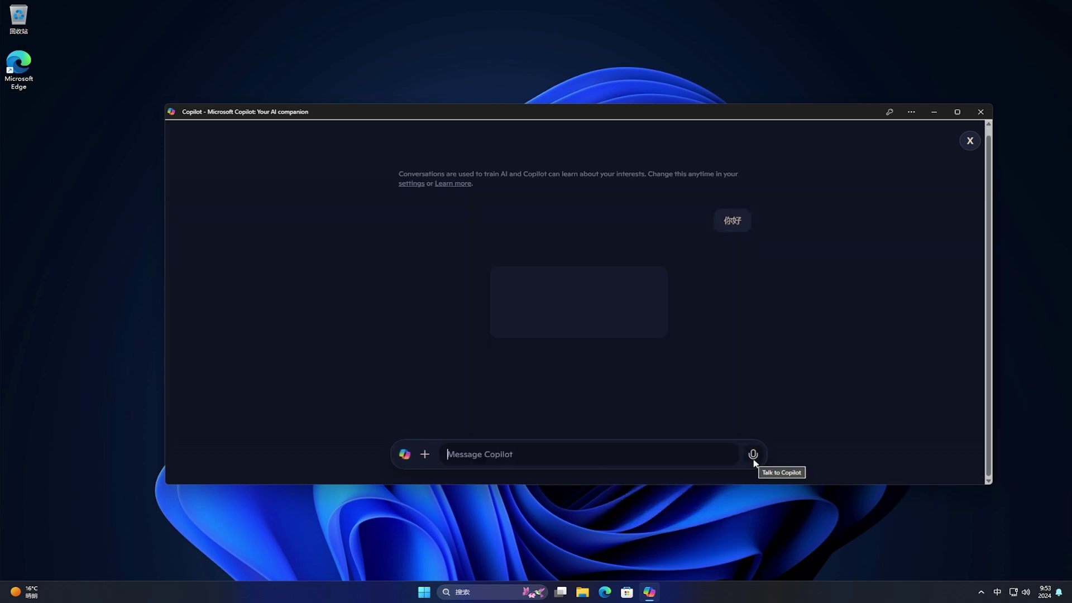
left_click(753, 454)
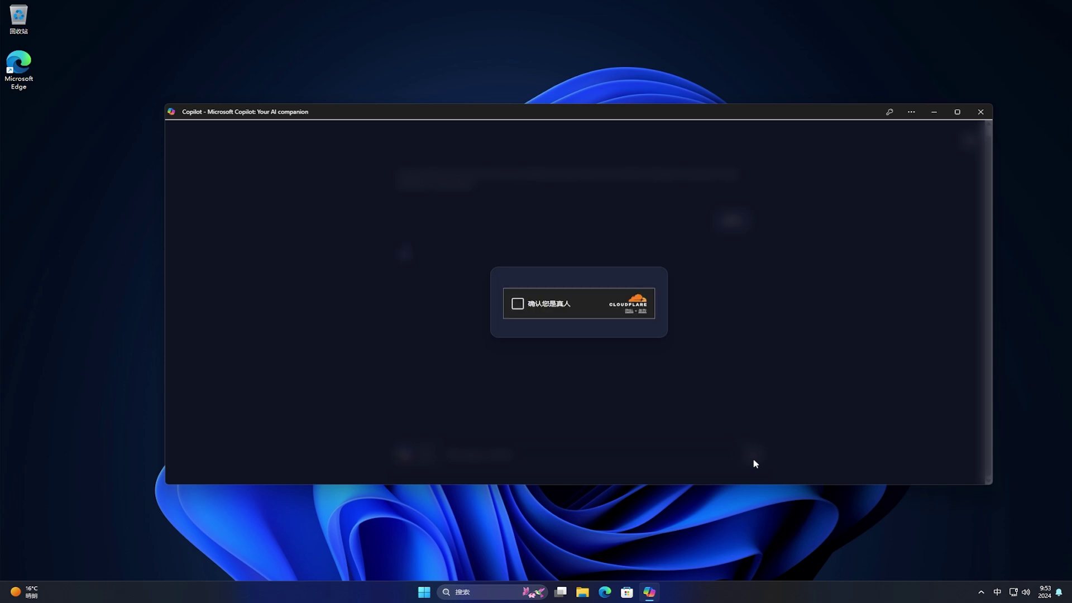
left_click(517, 305)
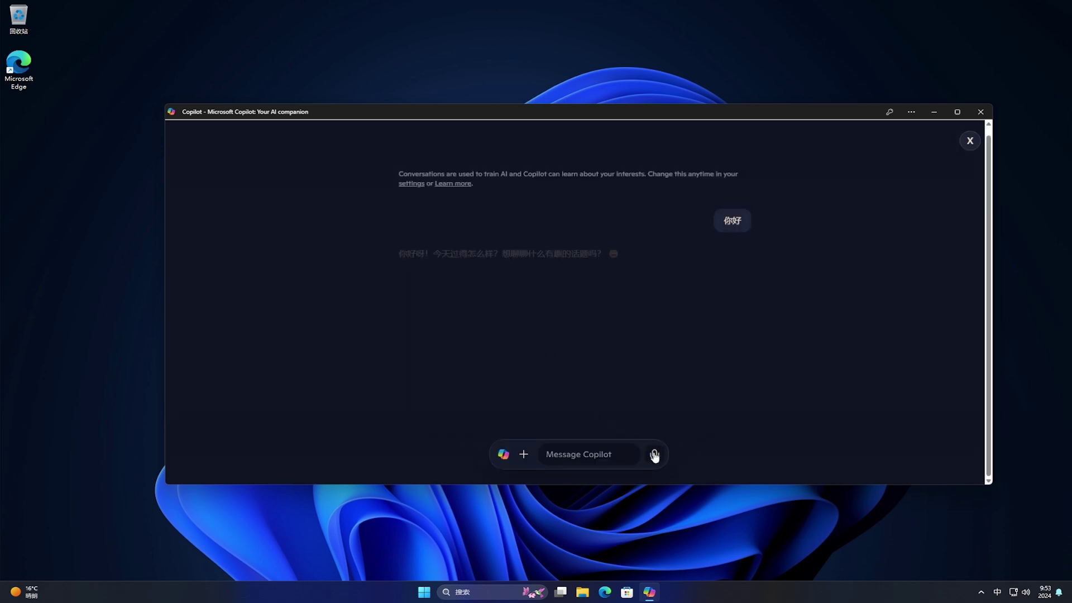
Ask Copilot 你可以做什么？ and close the window after its reply
left_click(622, 456)
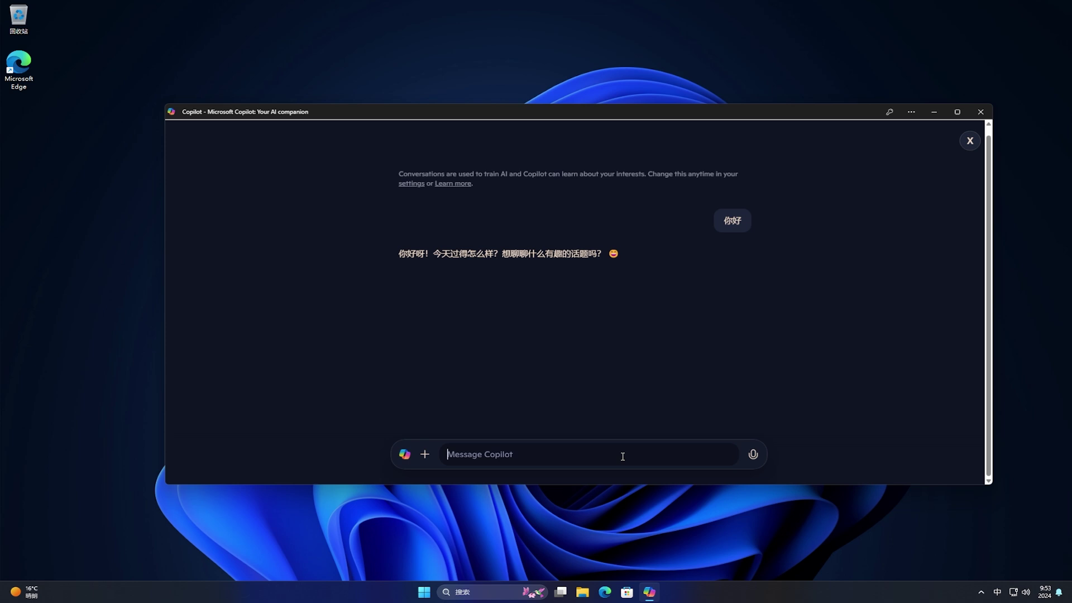
type("nikeyizuos")
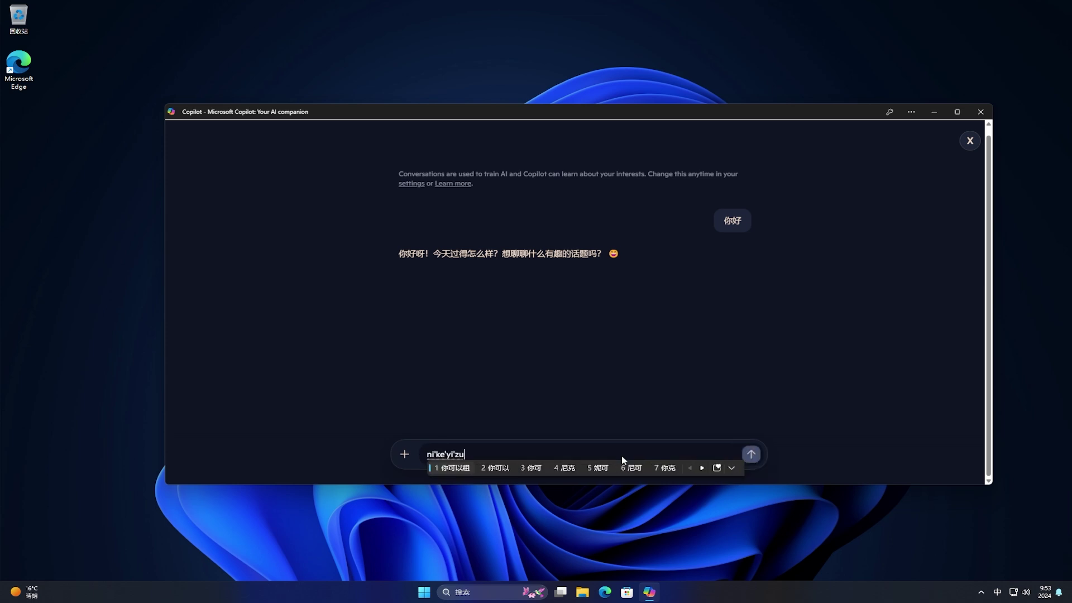
type("henme")
key("space")
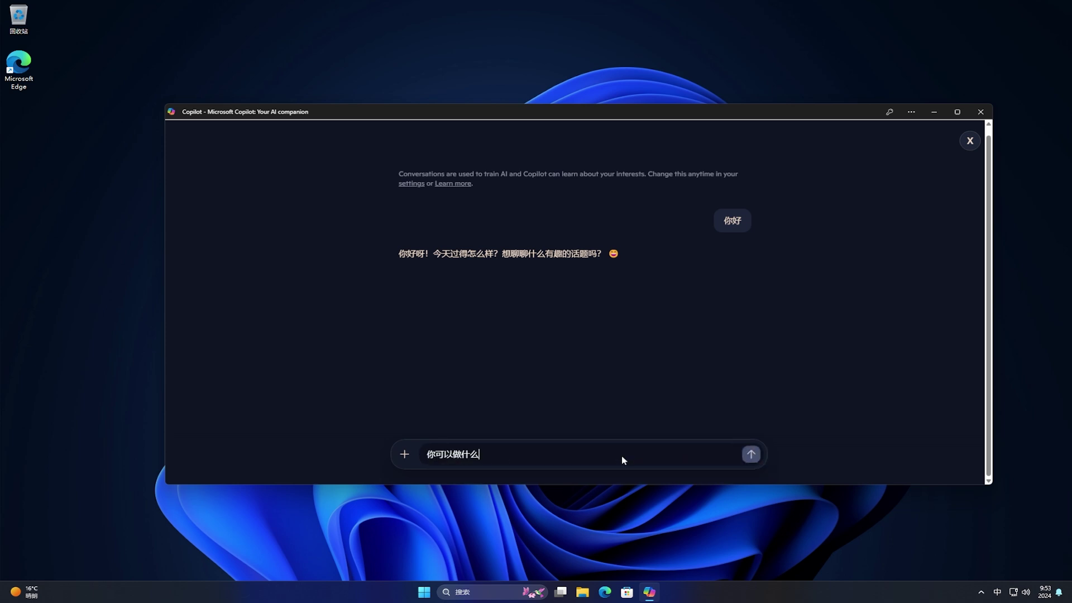
type("？")
key("Return")
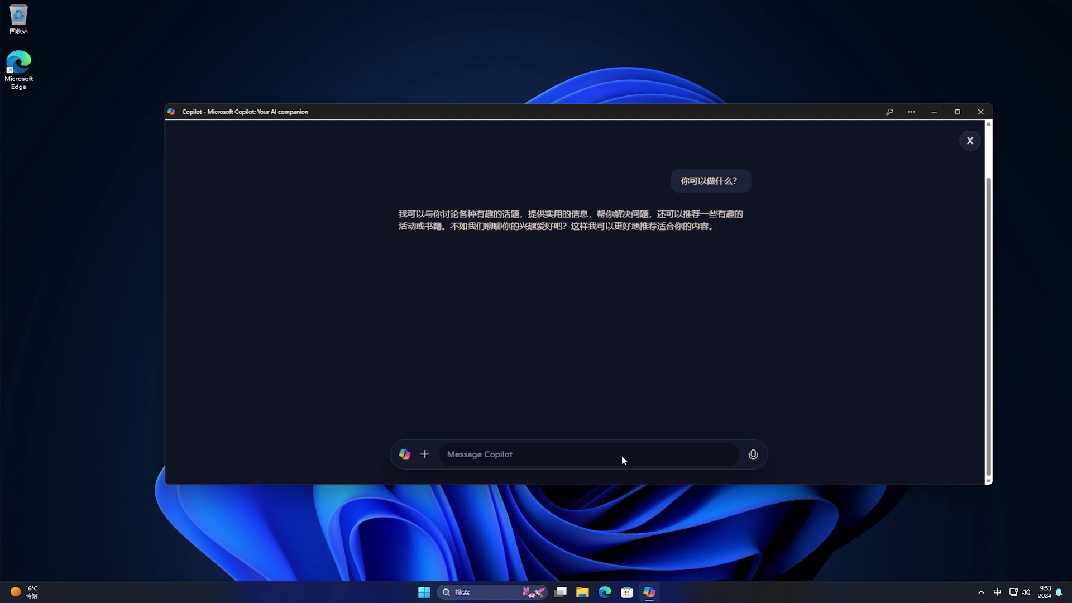
left_click(979, 112)
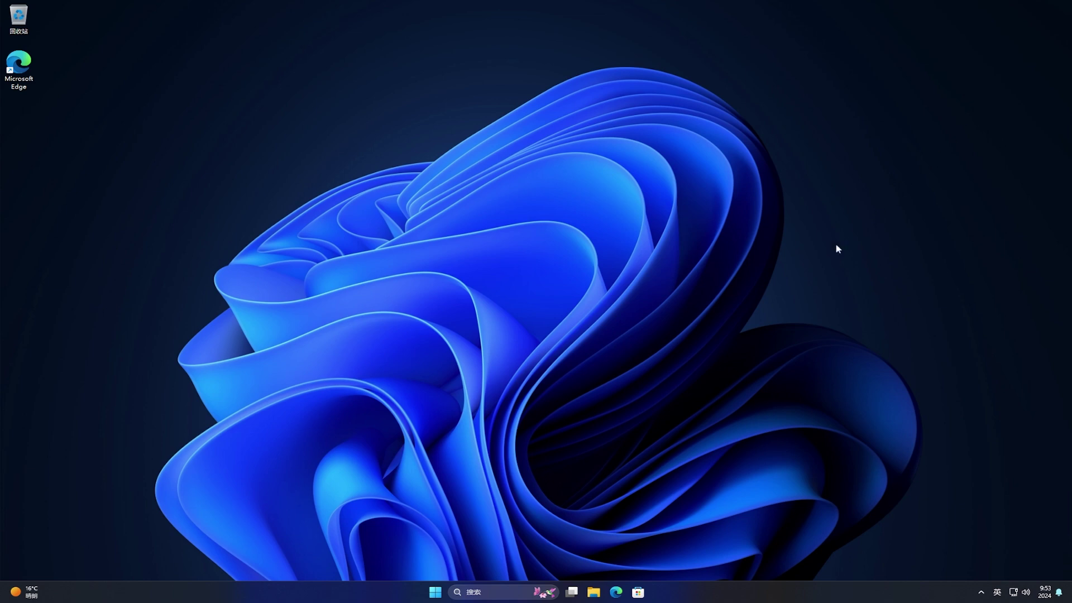
Launch Paint, open the Image Creator panel and start its 登录 sign-in
left_click(435, 593)
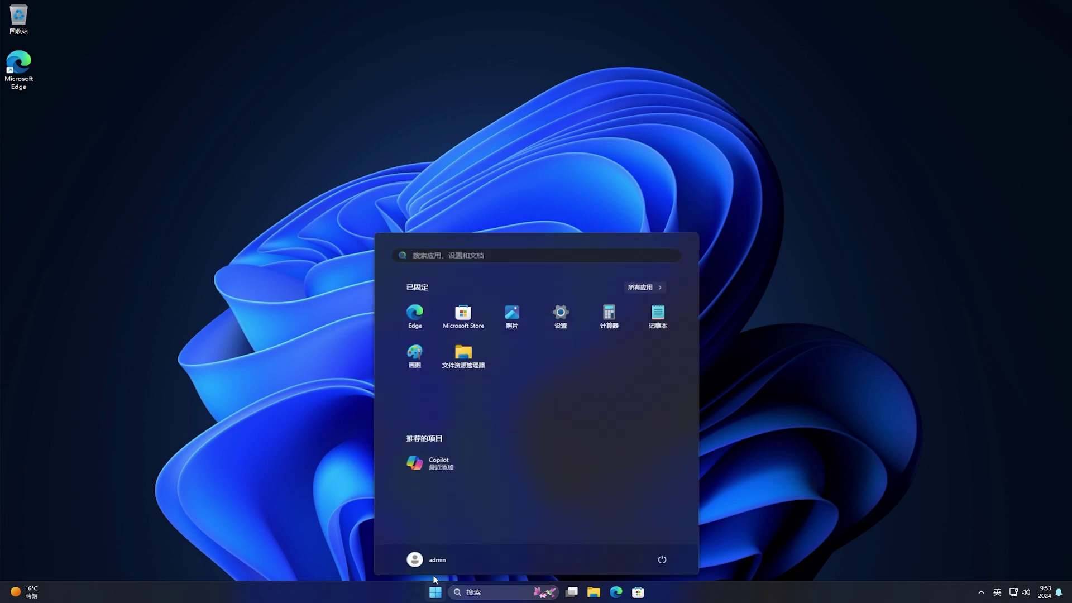
left_click(415, 353)
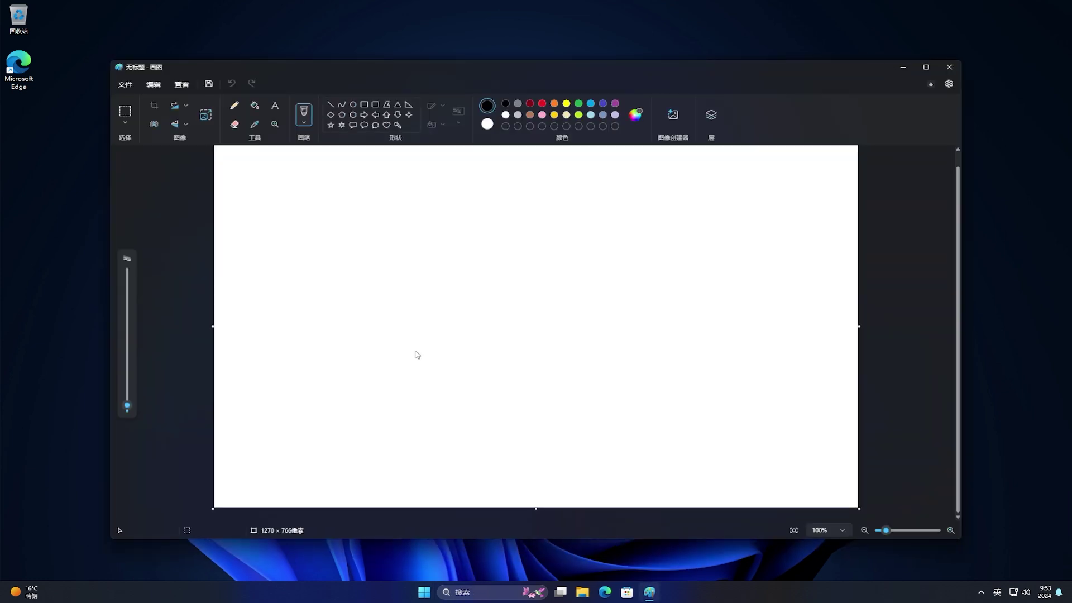
left_click(678, 117)
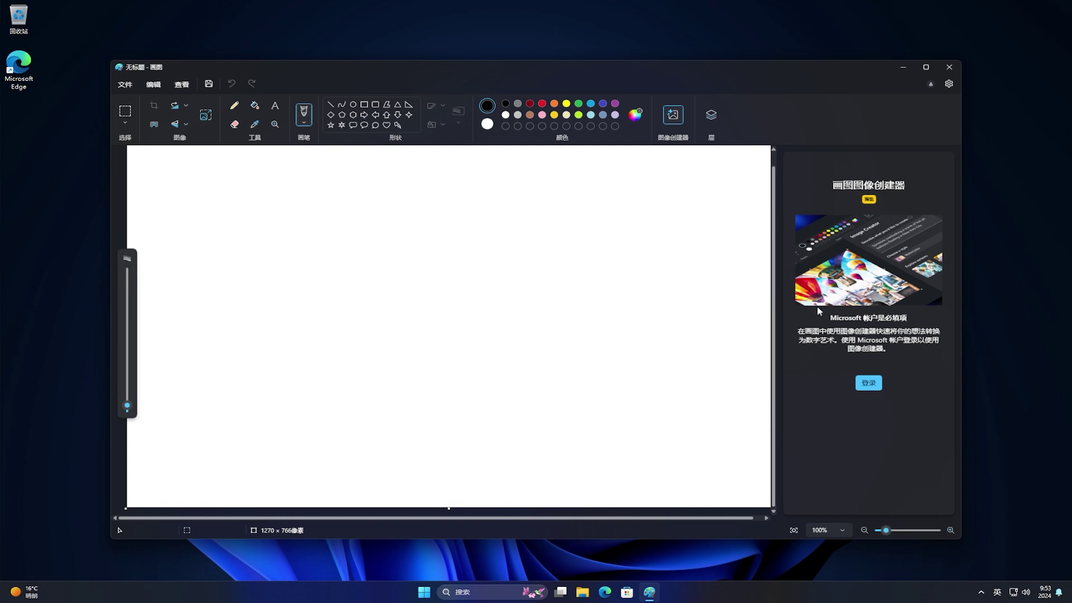
left_click(869, 383)
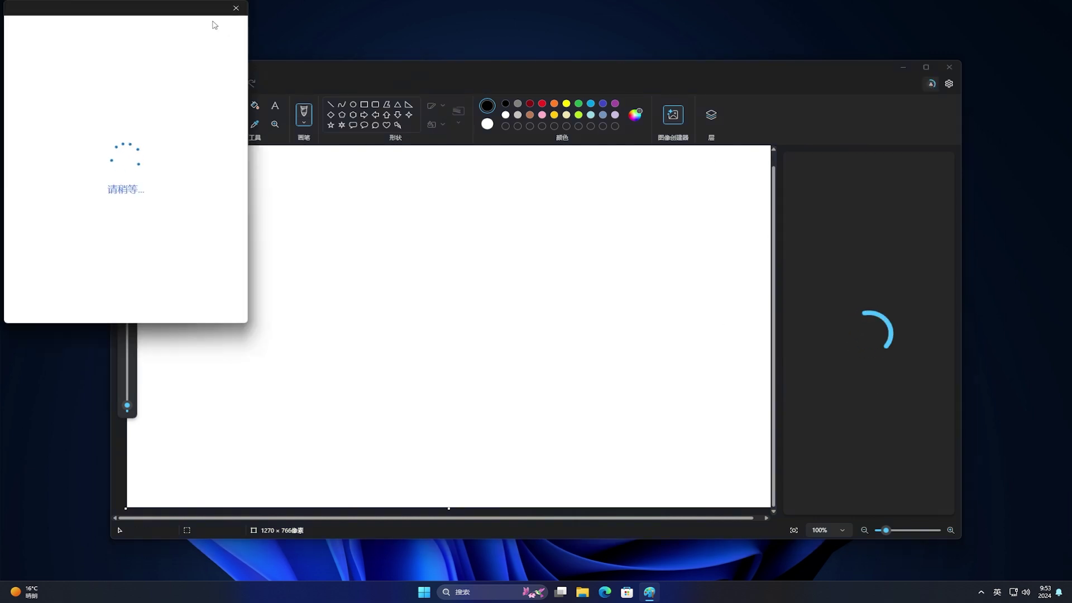
Sign in with the account e-mail and password, choosing 仅限 Microsoft 应用
left_click_drag(196, 10, 667, 173)
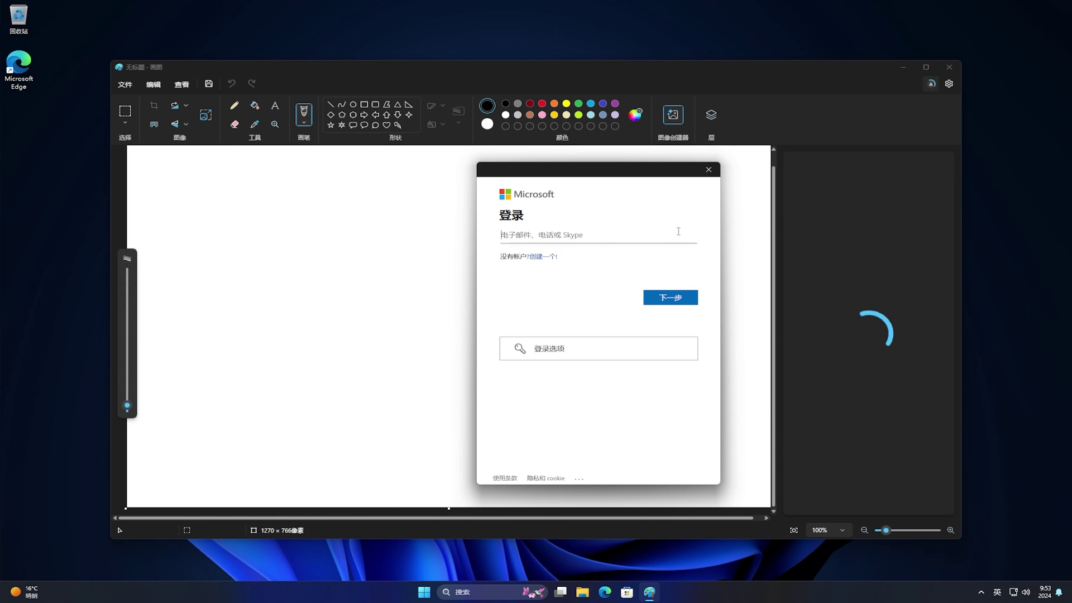
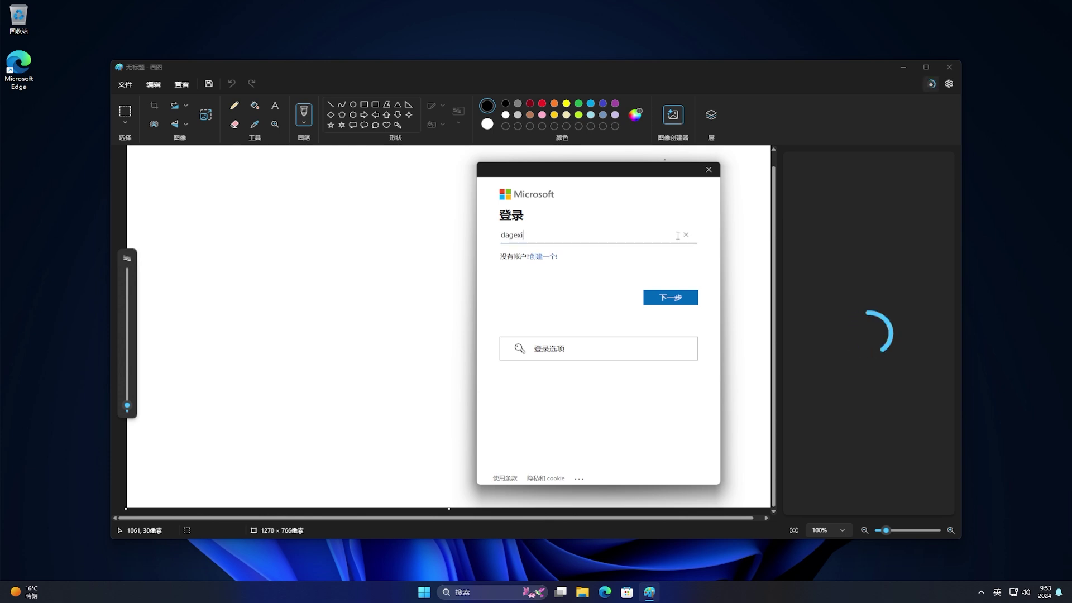
left_click(677, 297)
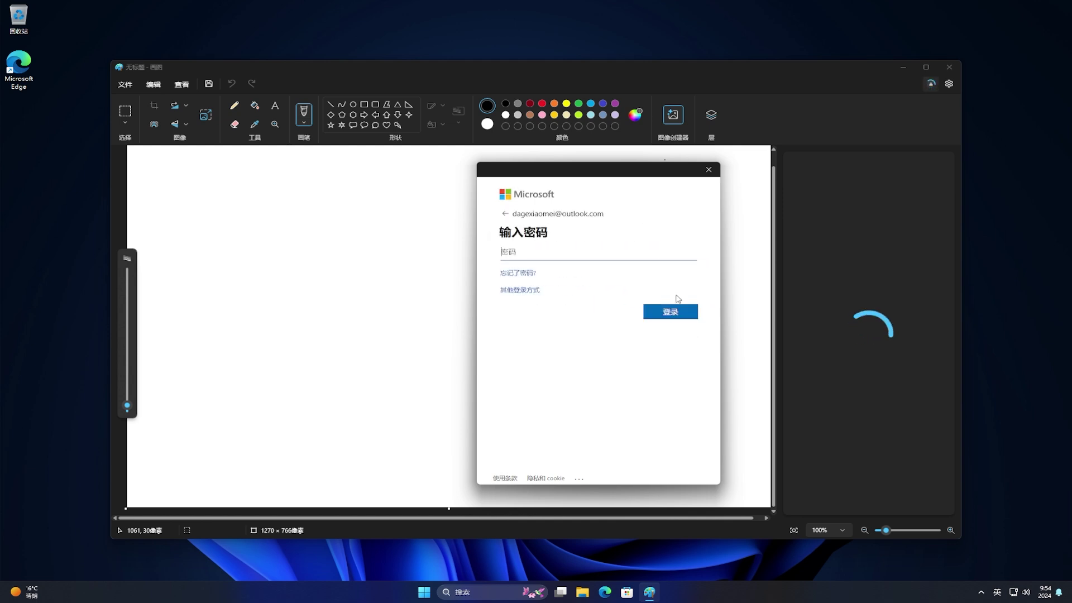
left_click(671, 256)
type("•••••••••••••••••")
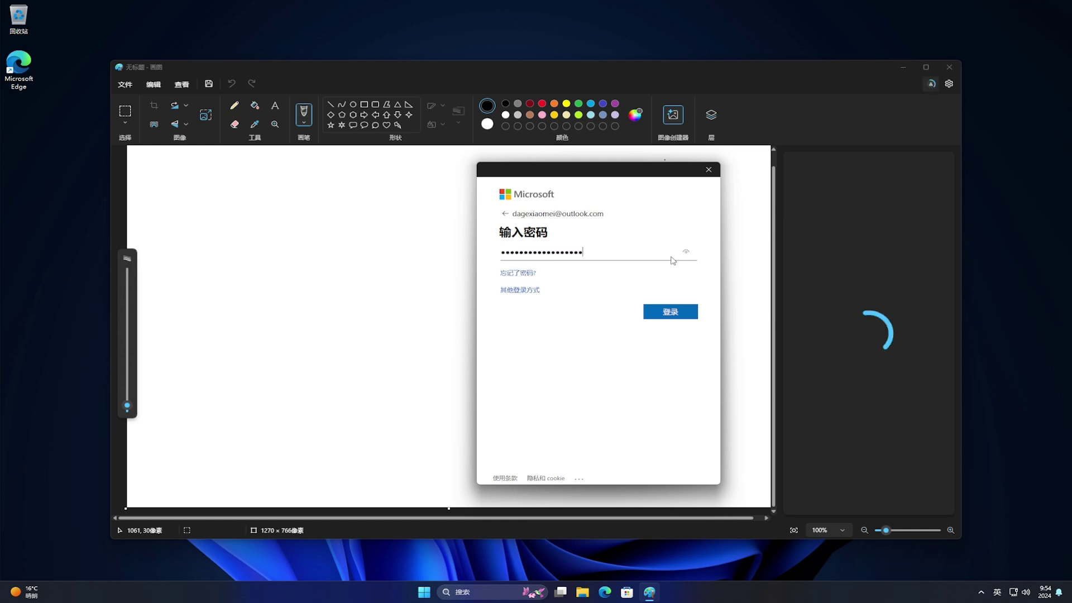
left_click(688, 312)
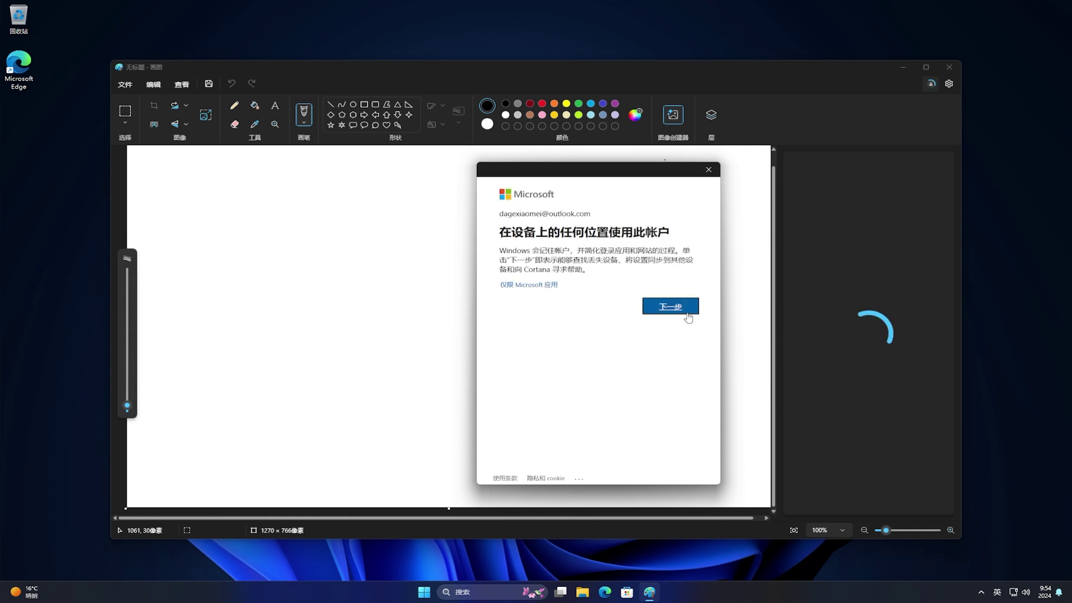
left_click(542, 287)
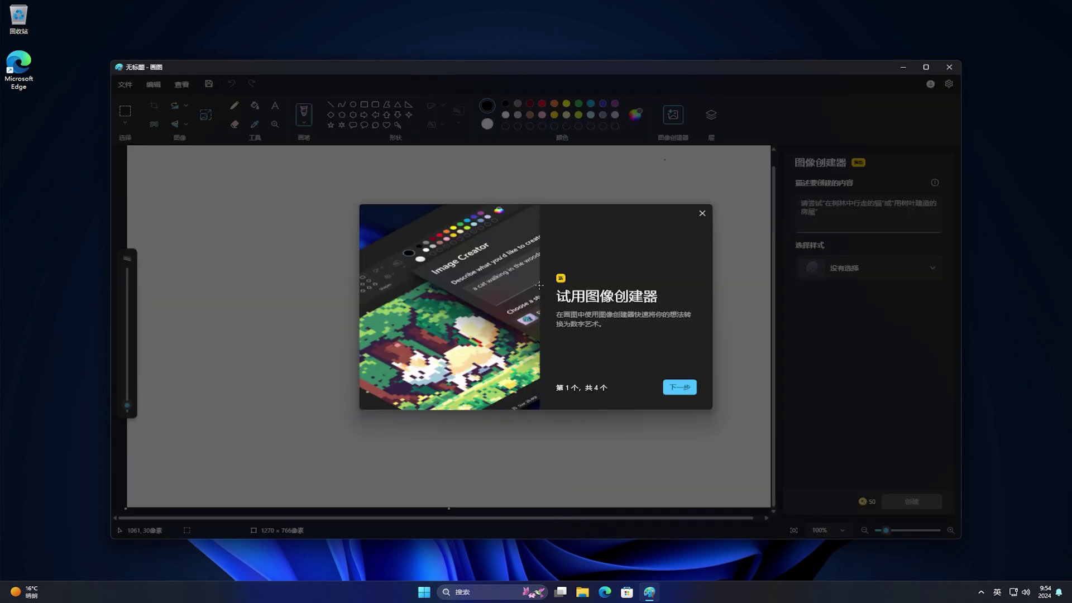
Step through the four Image Creator intro pages and finish with 完成
left_click(684, 389)
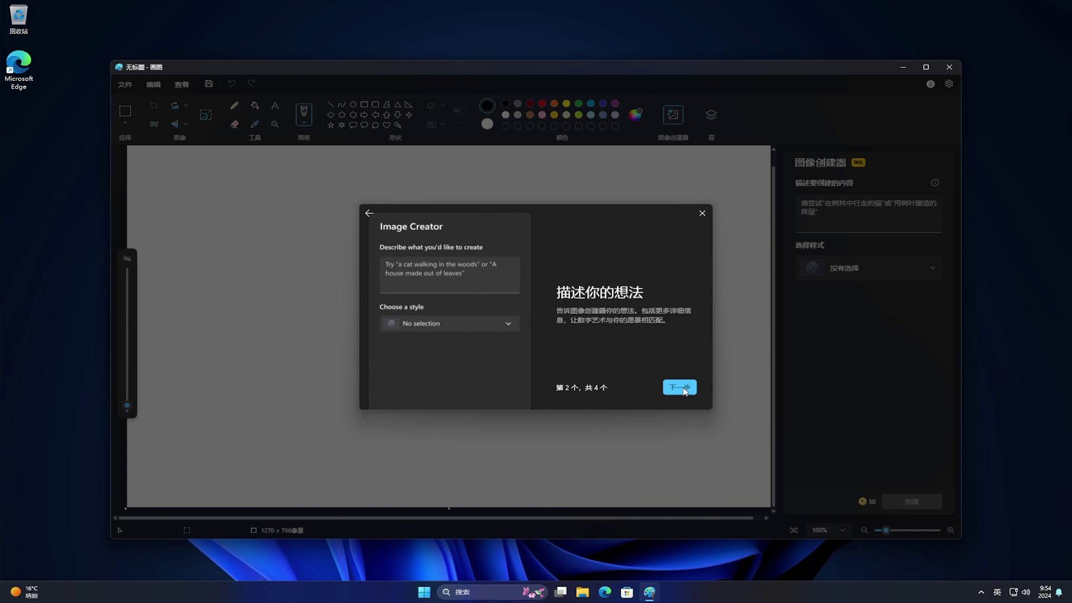
left_click(684, 389)
left_click(684, 389)
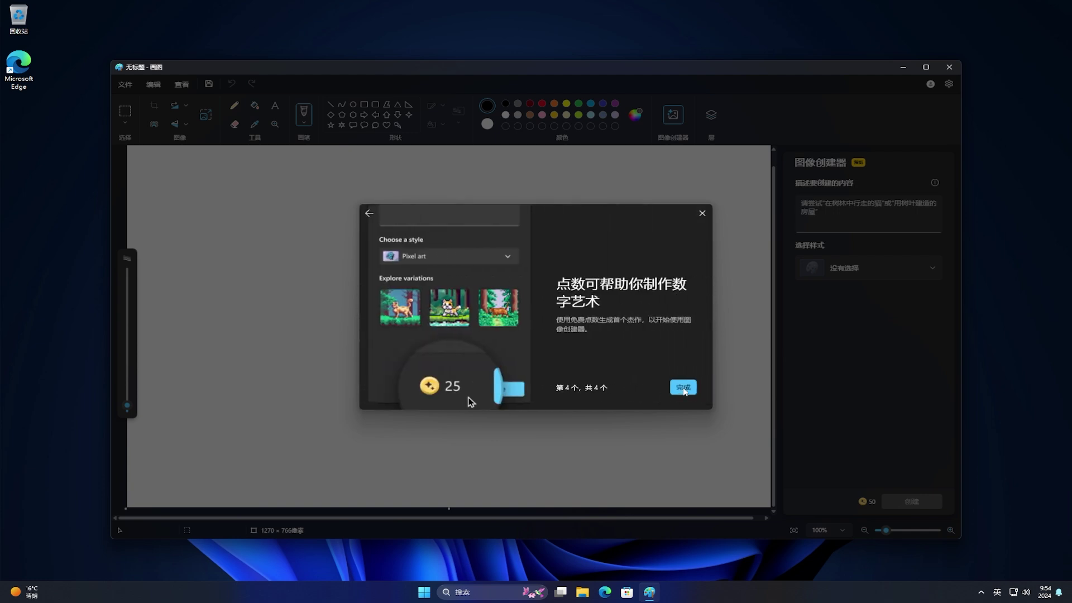
left_click(683, 389)
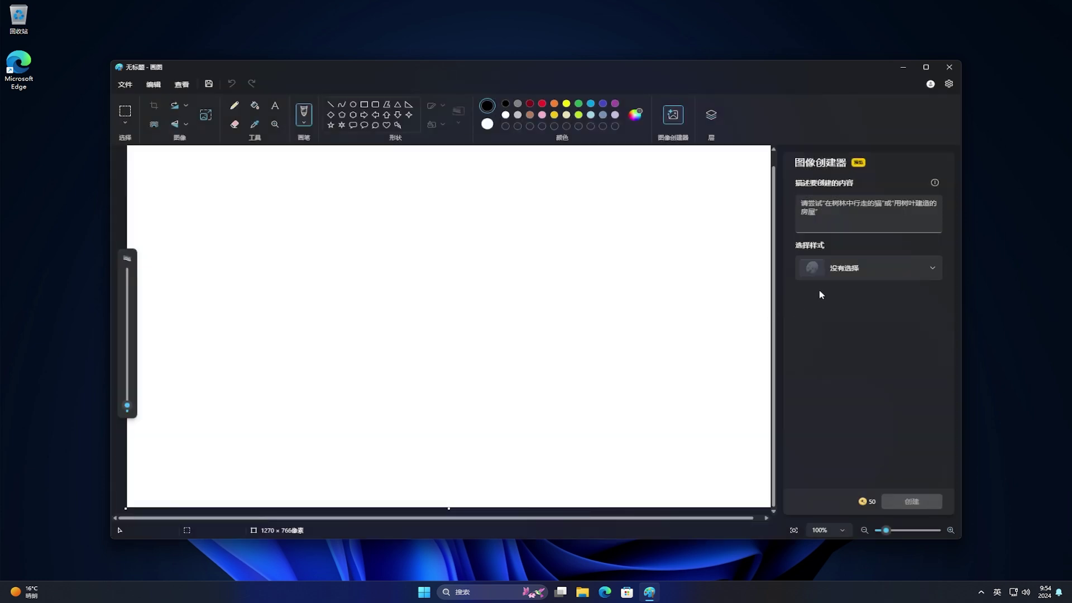
Request 生成一张可爱的亚洲女孩 in Image Creator, which returns a could-not-generate warning
left_click(923, 216)
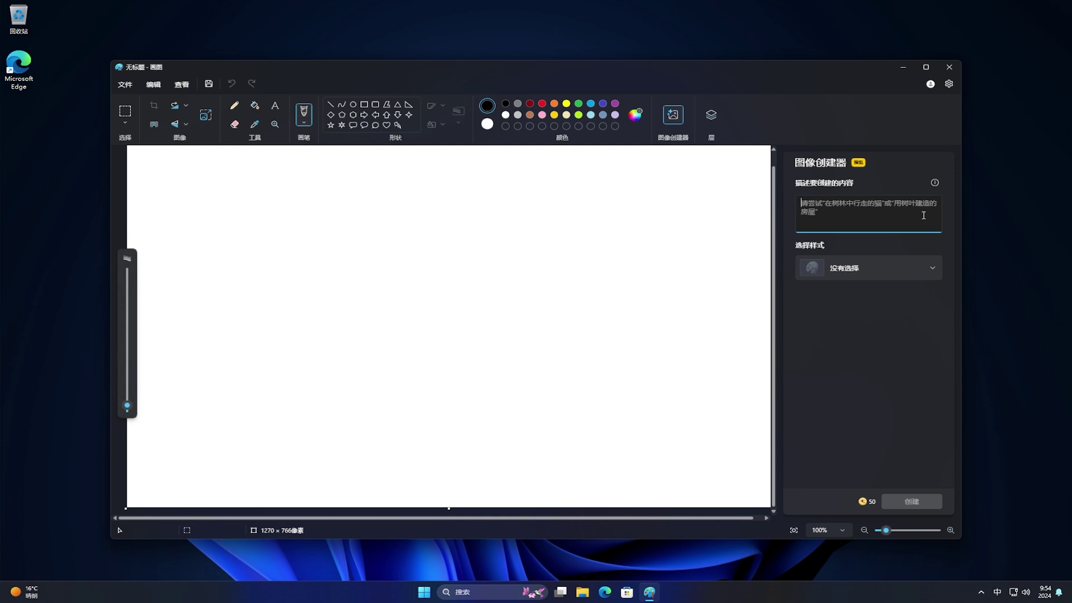
type("shengcheng")
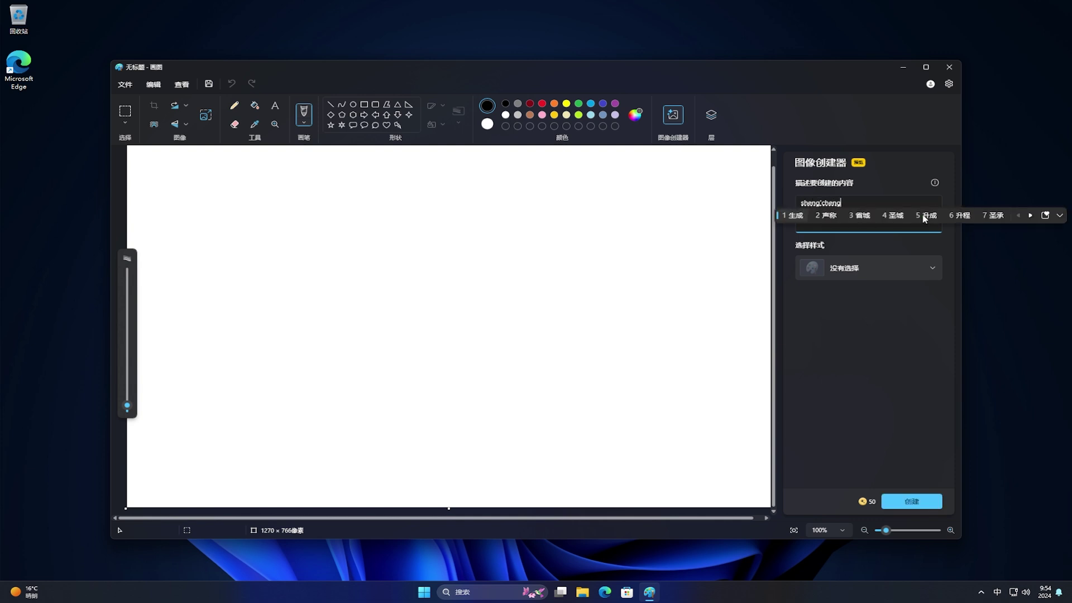
key("space")
type("yizhang")
key("space")
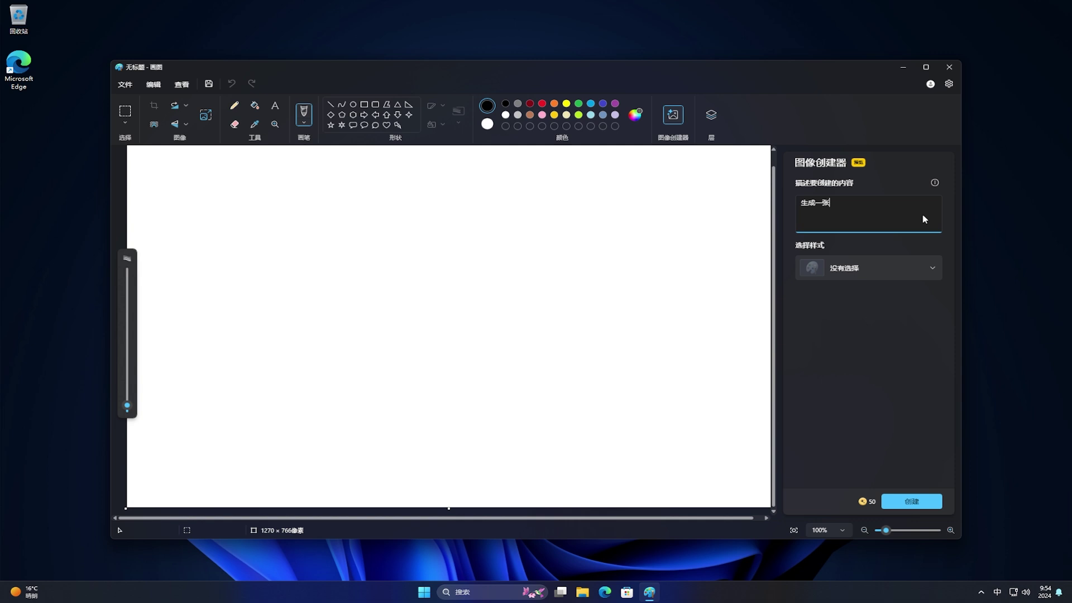
type("keaide")
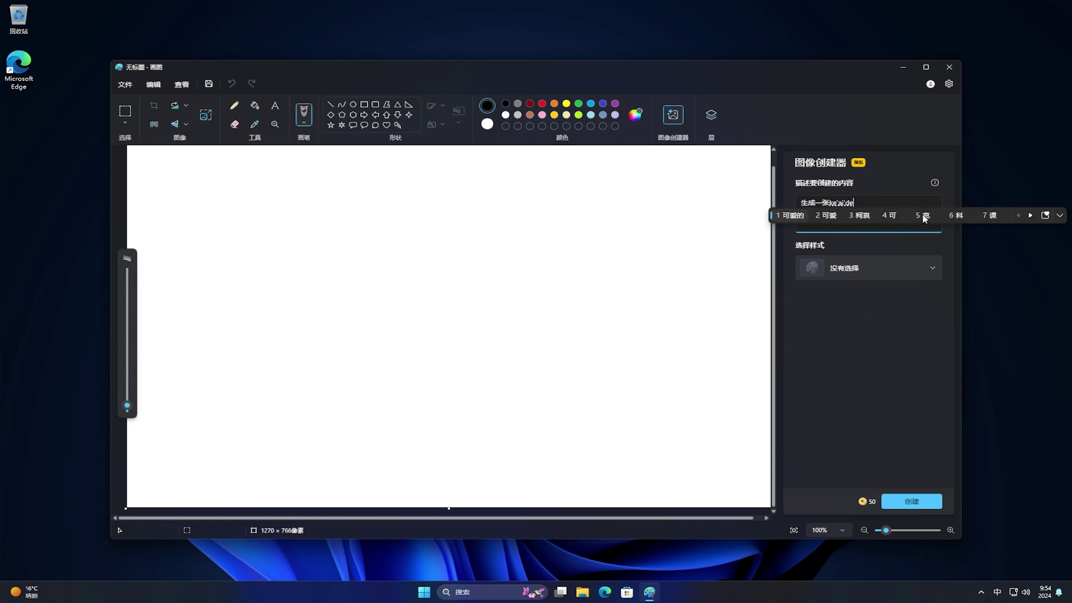
key("space")
type("yazhounvha")
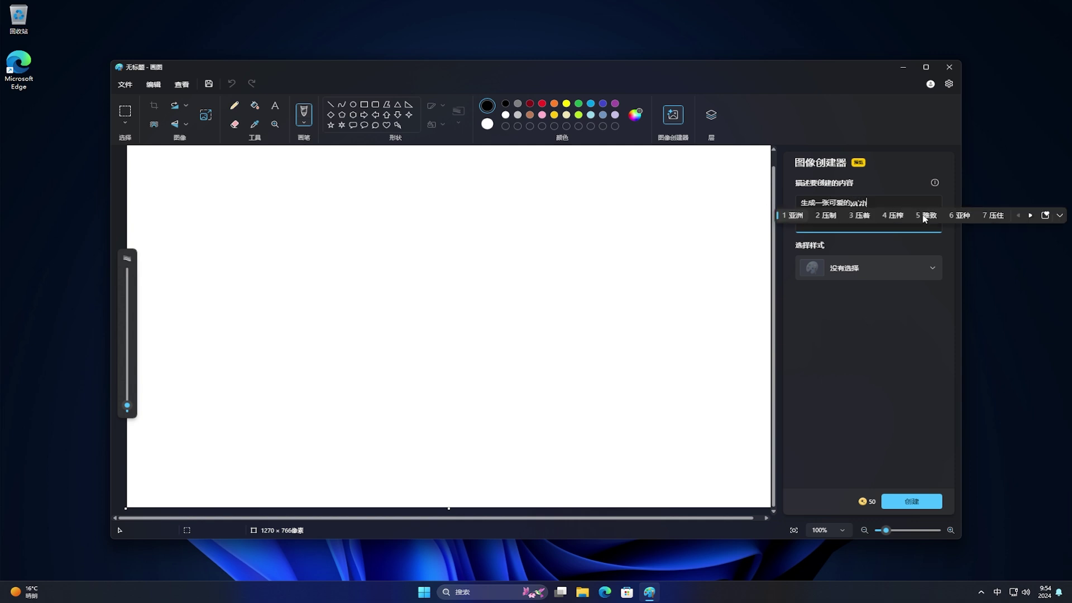
type("i")
key("space")
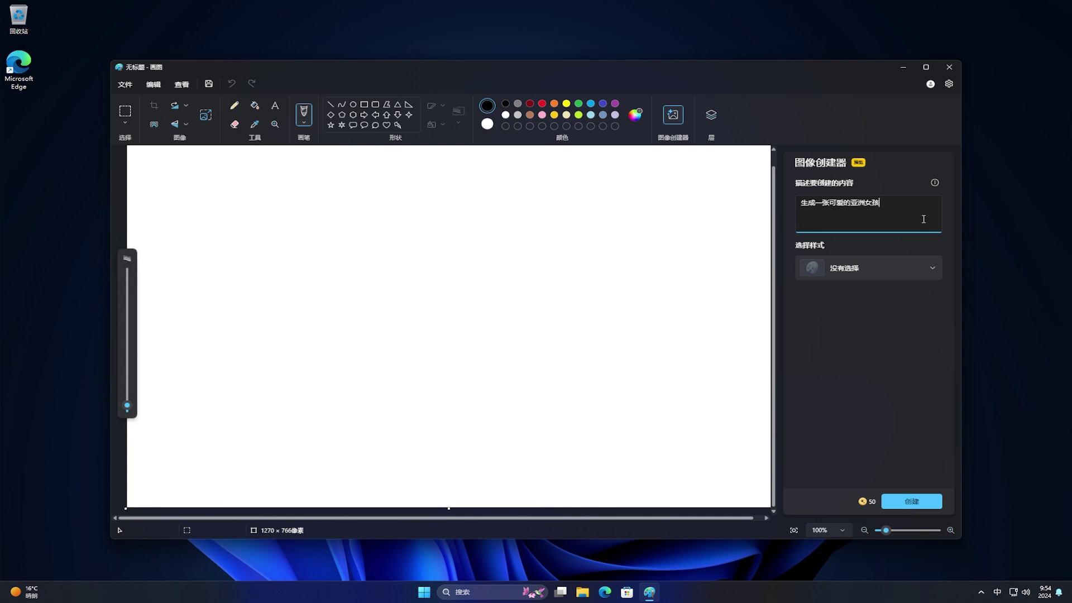
left_click(918, 501)
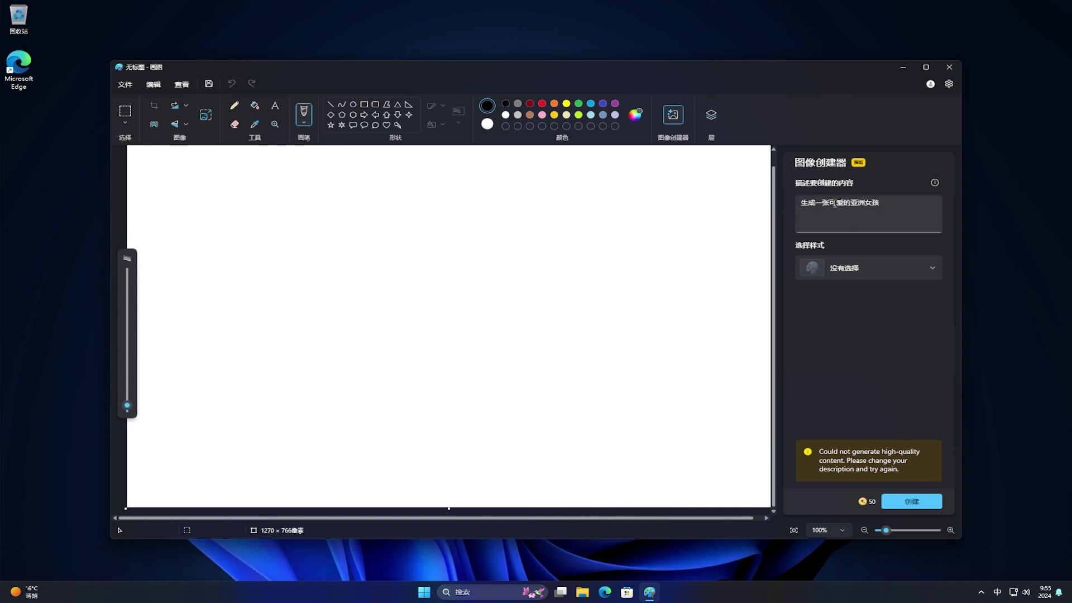
Revise the prompt to 生成一张女孩卡通 with 动漫 style and create three variants
left_click(833, 202)
key("Delete")
key("Delete")
key("Delete")
key("Delete")
key("Delete")
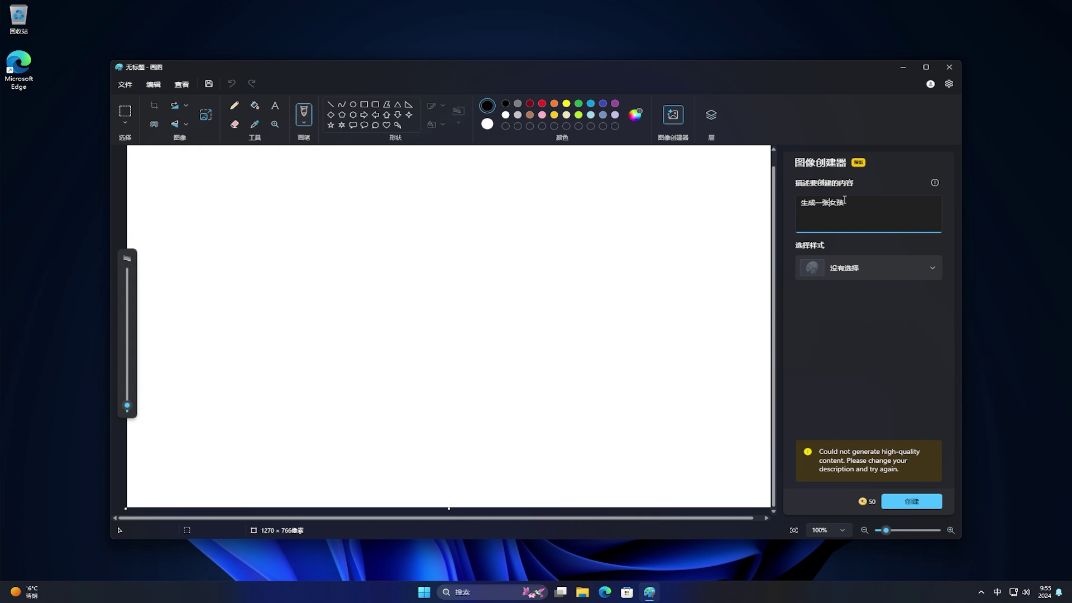
left_click(864, 203)
type("卡通")
left_click(934, 267)
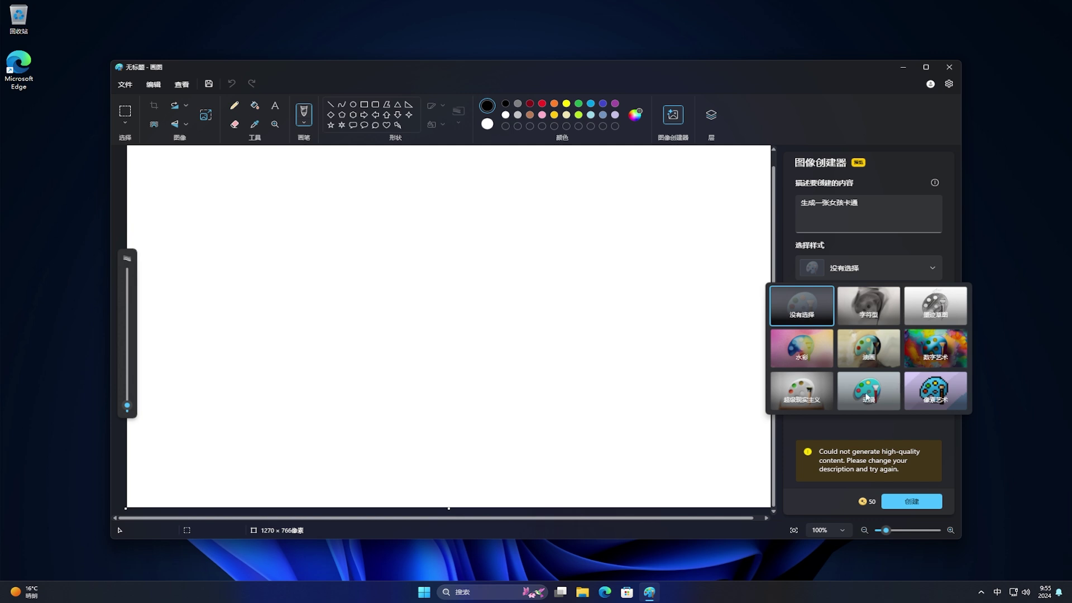
left_click(867, 395)
left_click(919, 501)
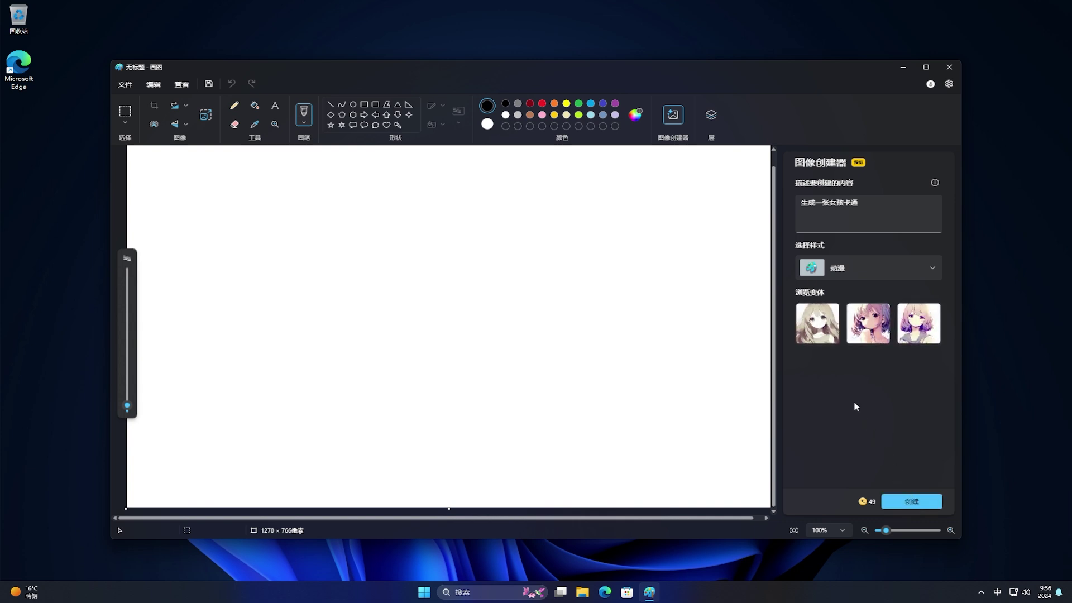
Place each of the three anime variants on the canvas, then close Paint choosing 不保存
left_click(818, 332)
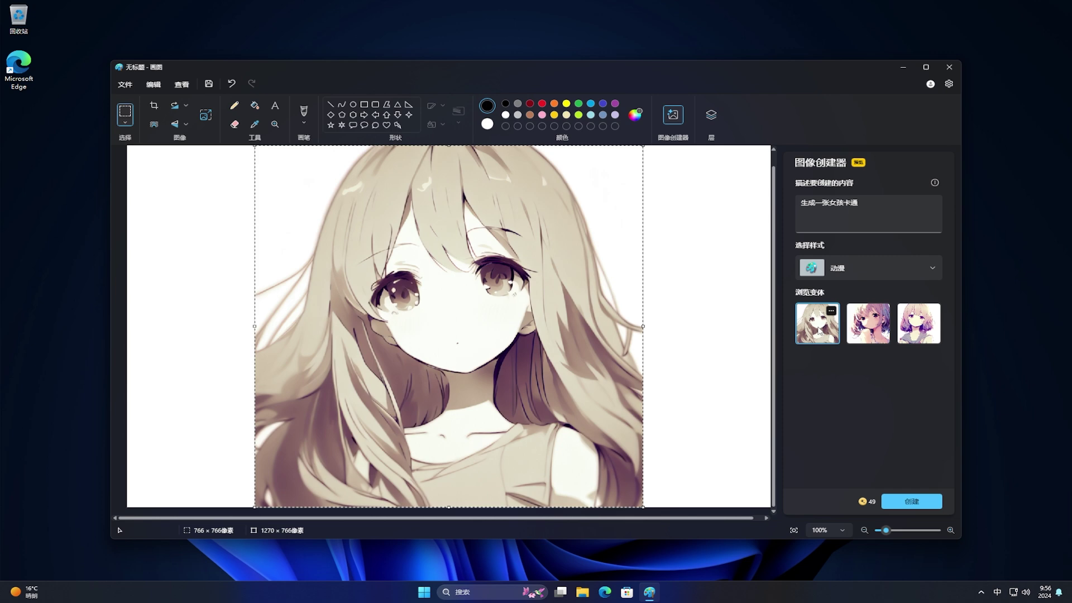
left_click(864, 333)
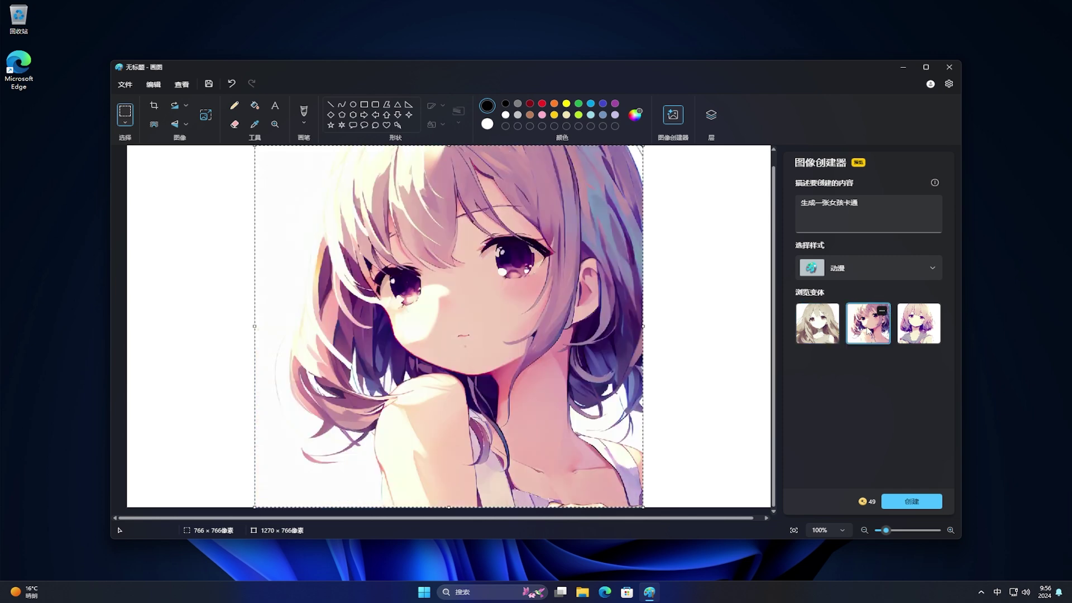
left_click(919, 331)
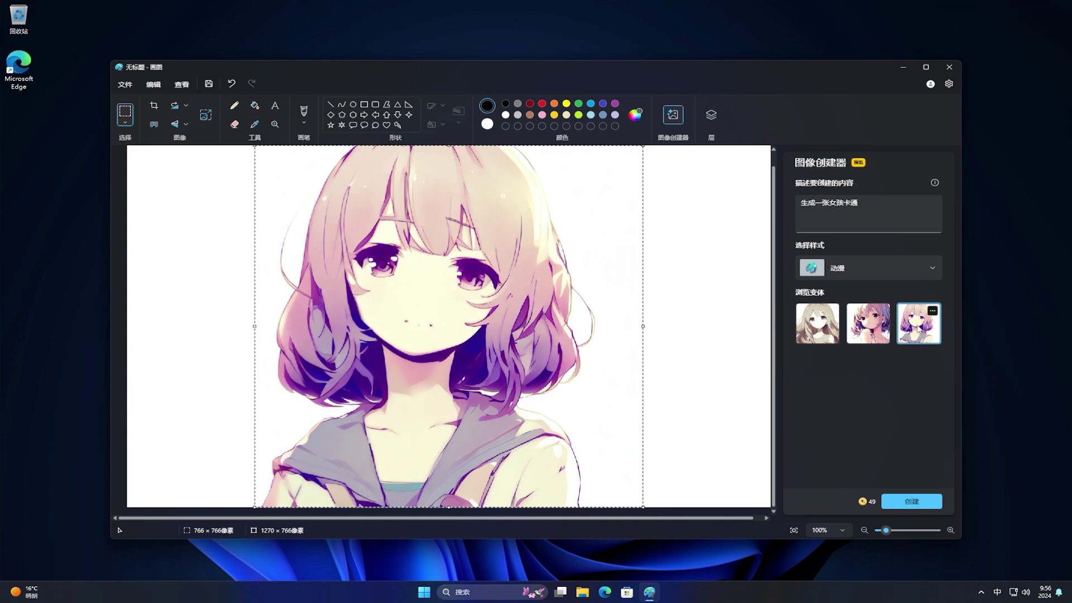
left_click(951, 69)
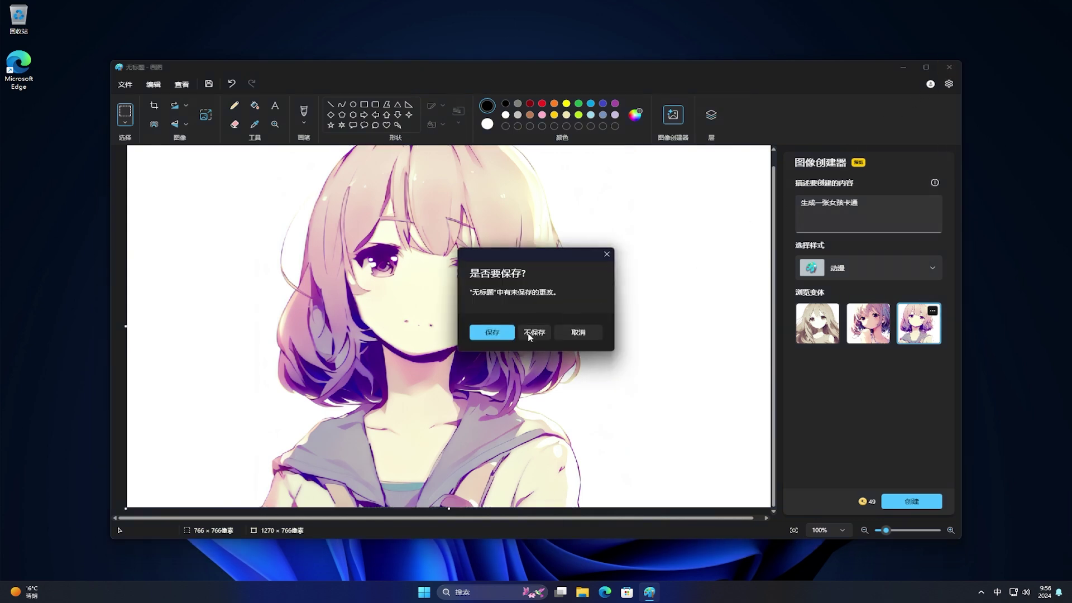
left_click(529, 334)
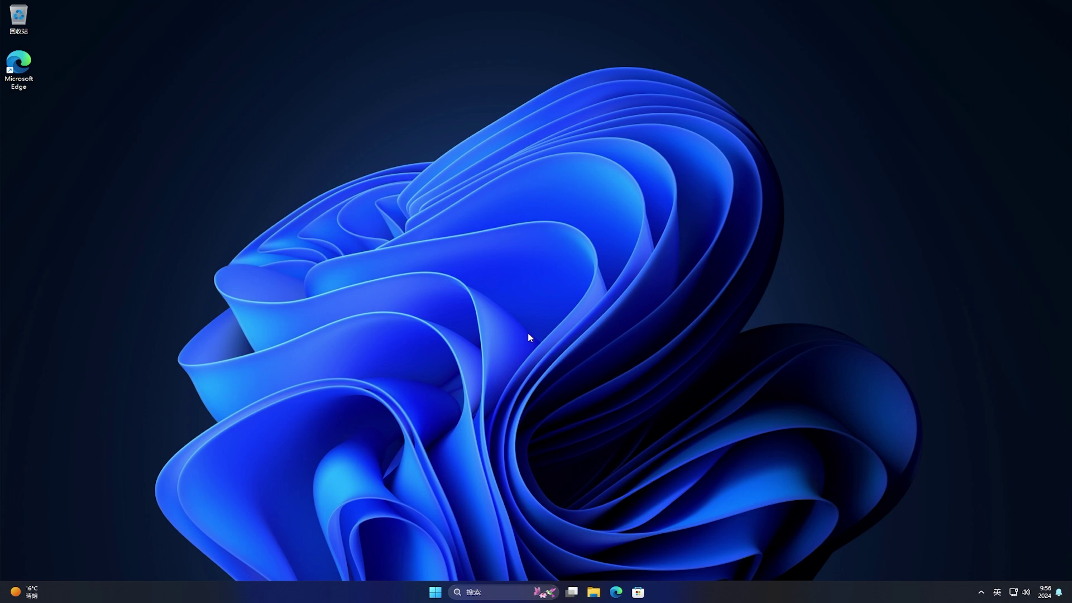
Create a new text document named file in the Desktop folder via File Explorer
left_click(435, 591)
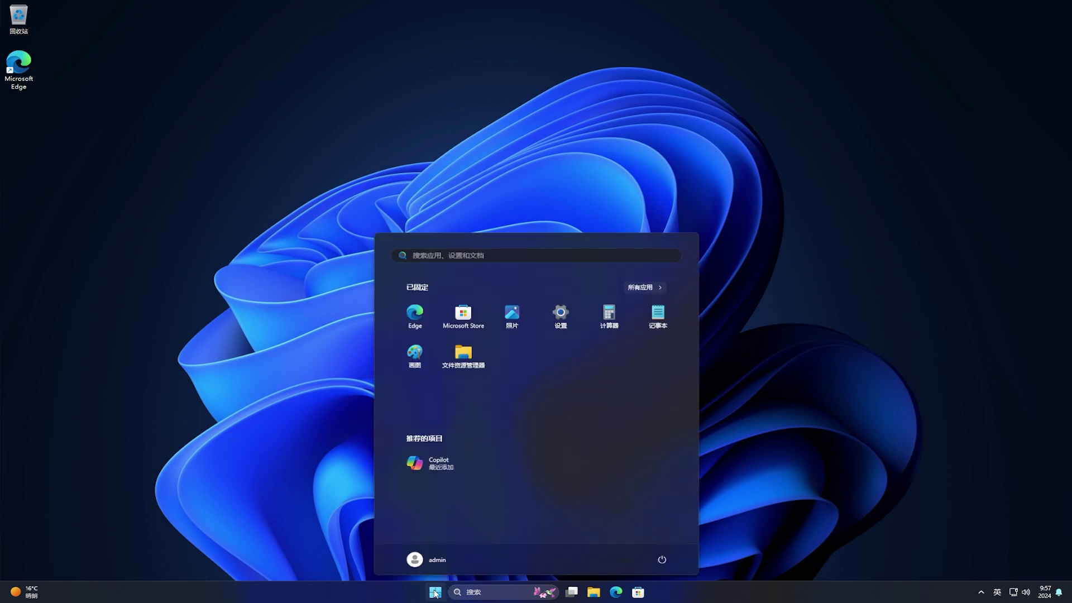
left_click(466, 357)
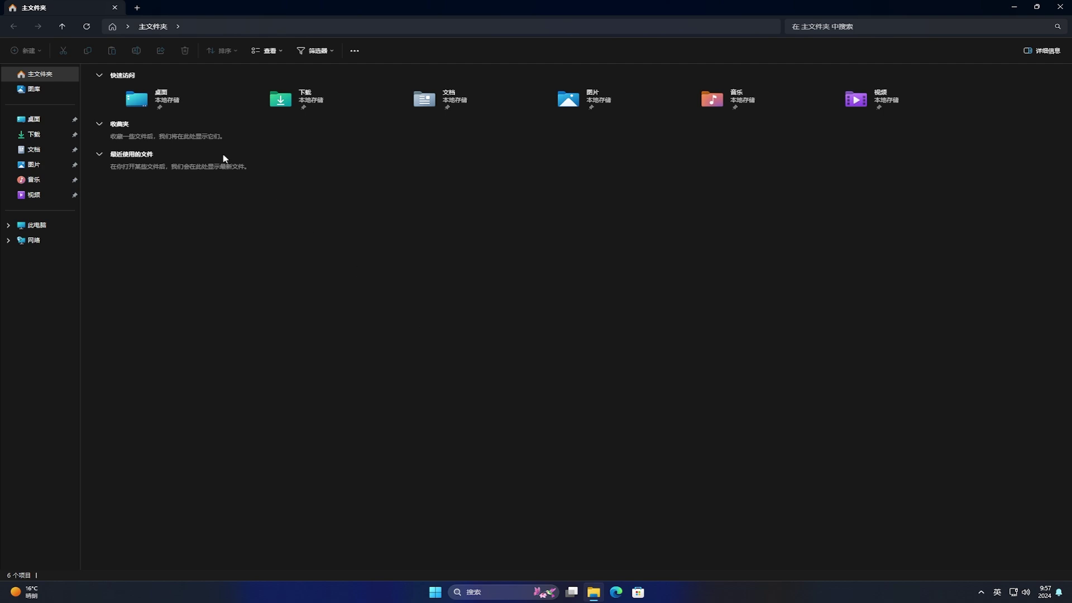
double_click(164, 101)
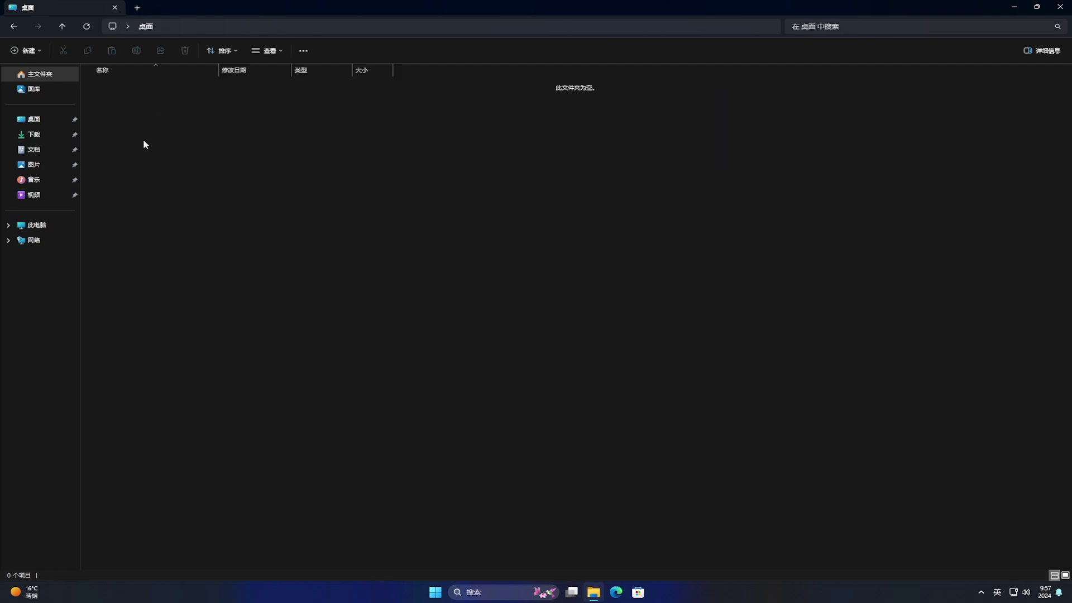
right_click(118, 175)
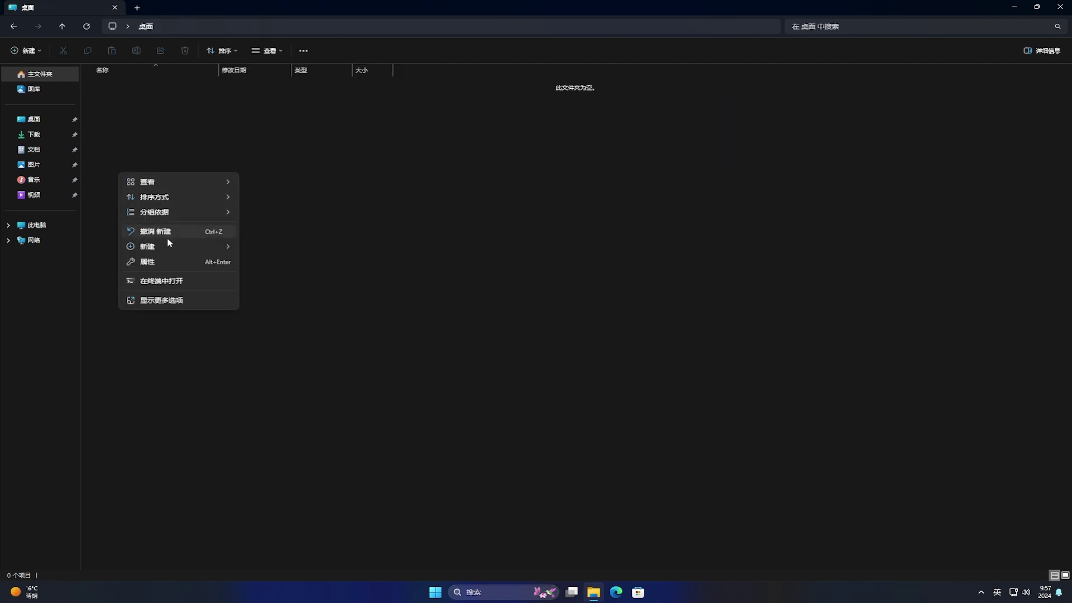
mouse_move(170, 247)
left_click(285, 292)
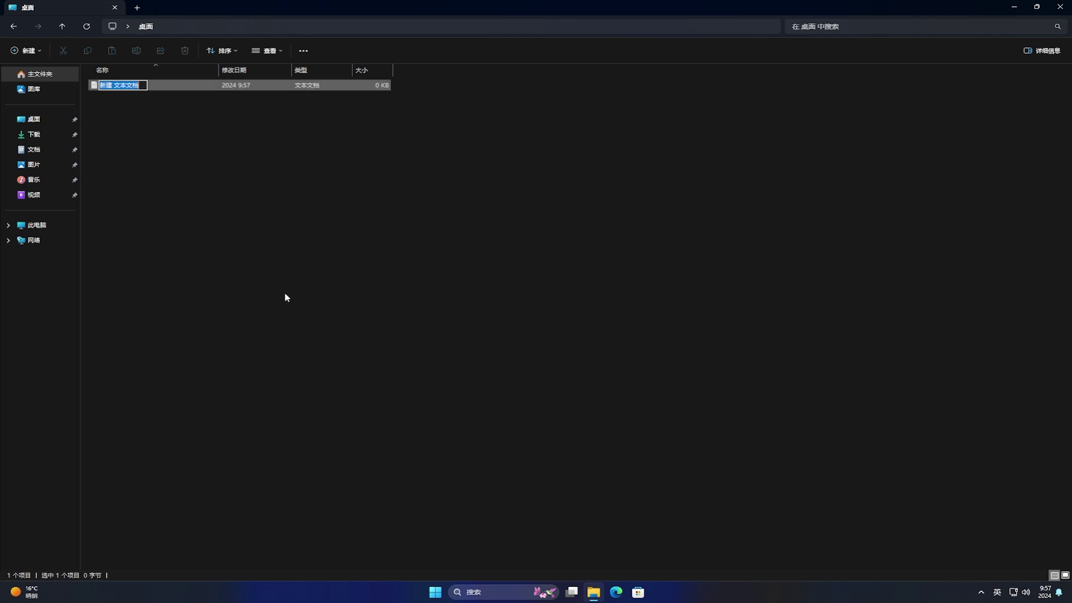
key("BackSpace")
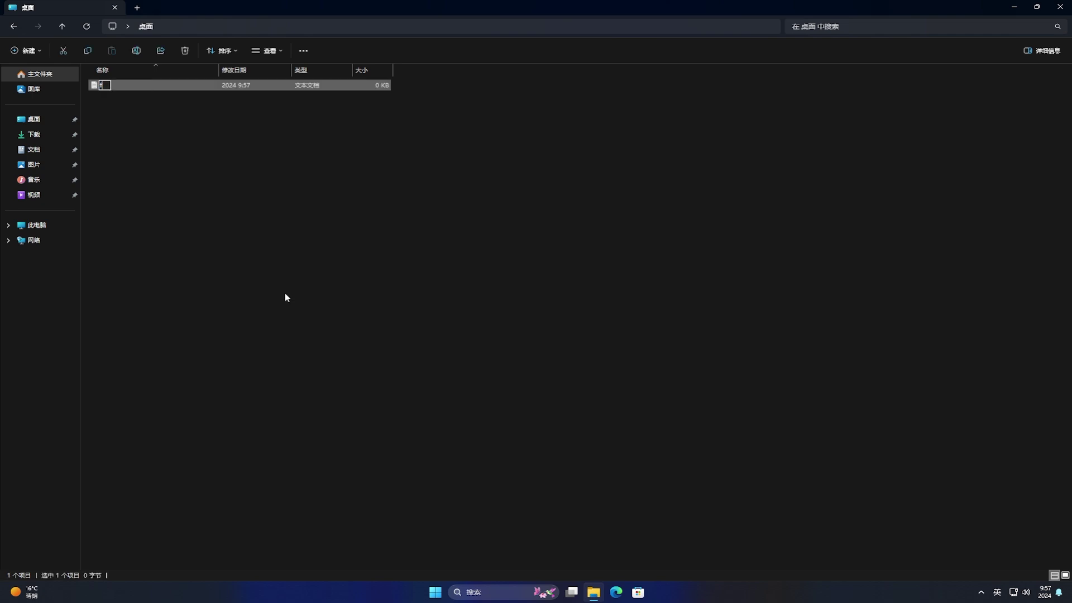
type("file")
key("Return")
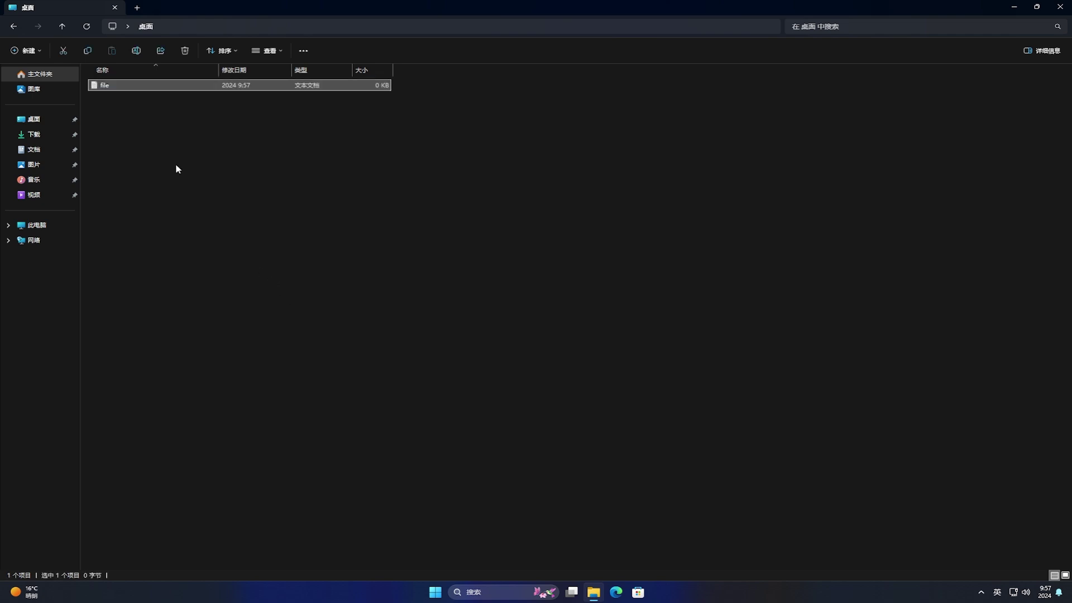
Compress file into a Zip archive beside it
right_click(134, 82)
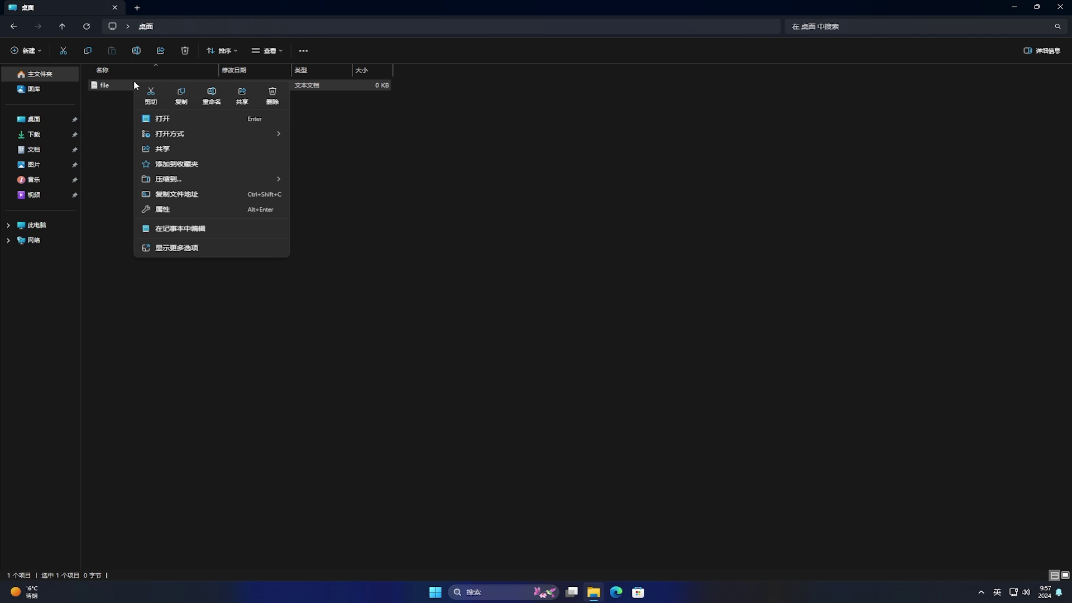
mouse_move(241, 180)
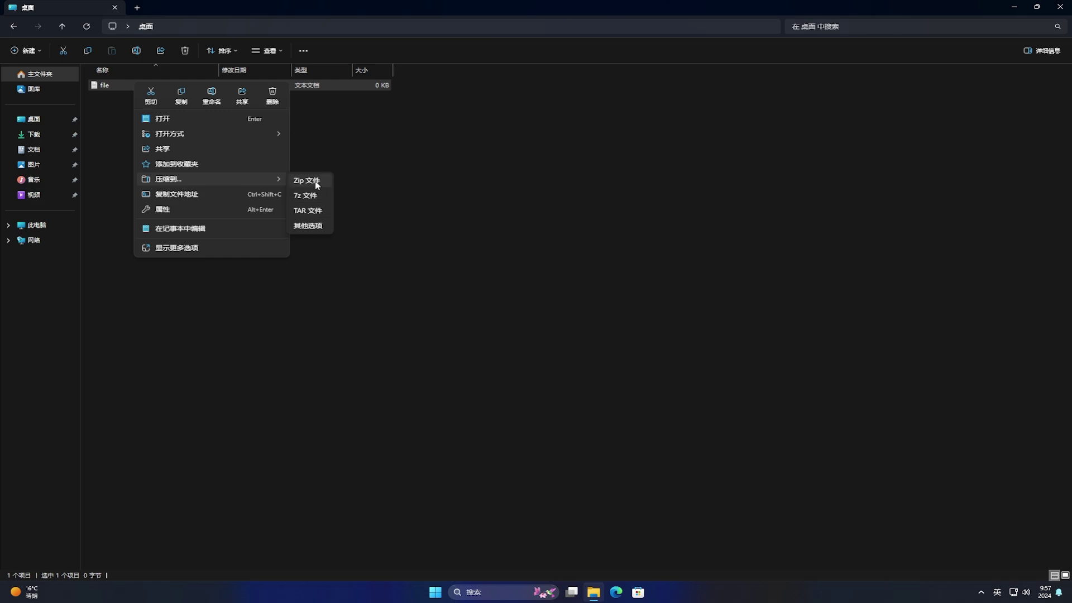
left_click(316, 184)
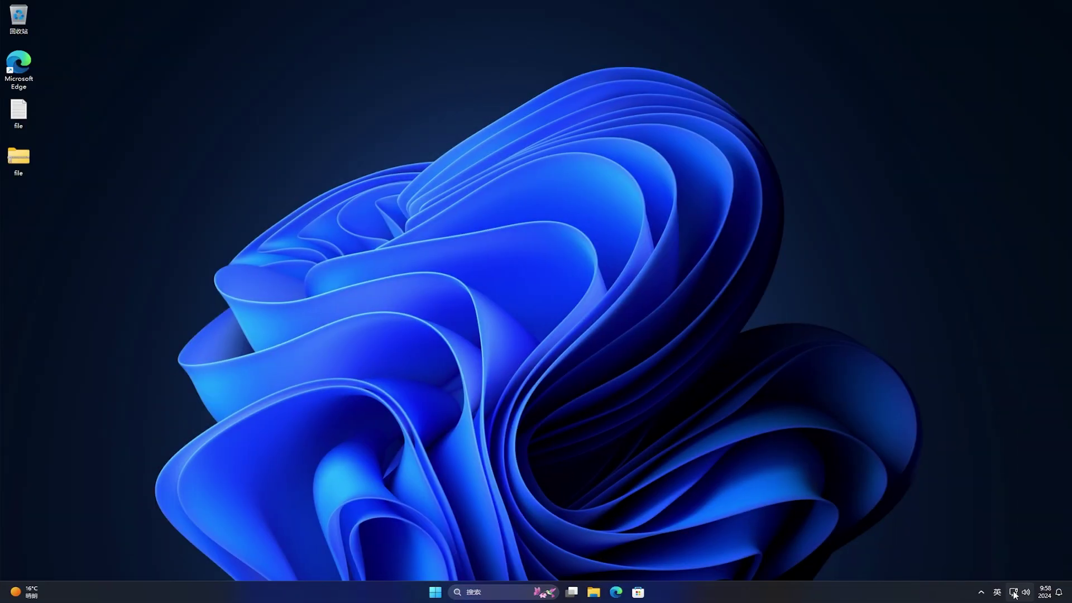
left_click(1013, 593)
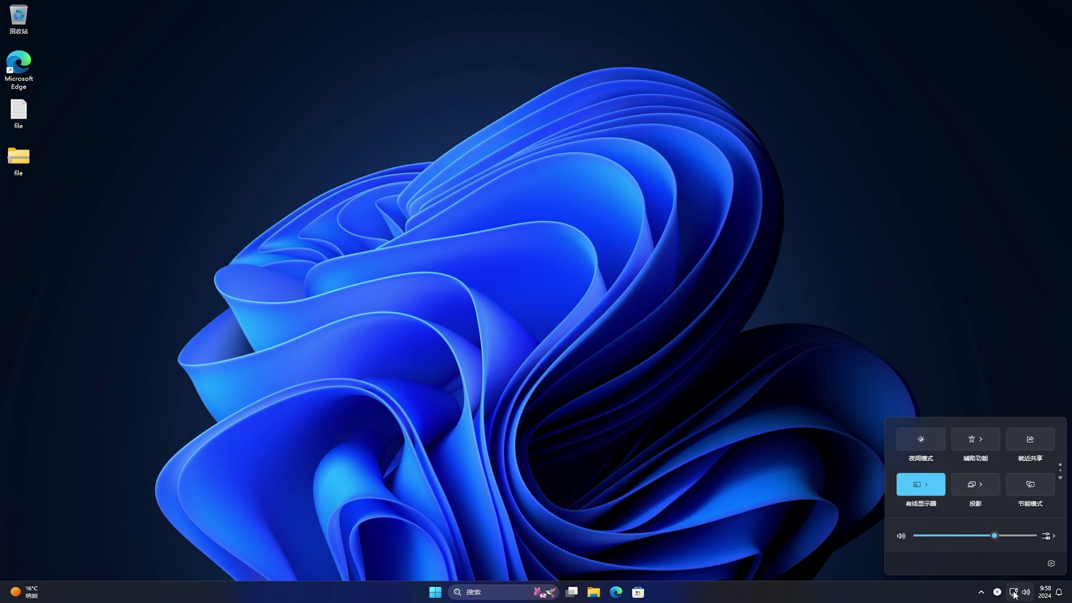
left_click(1061, 478)
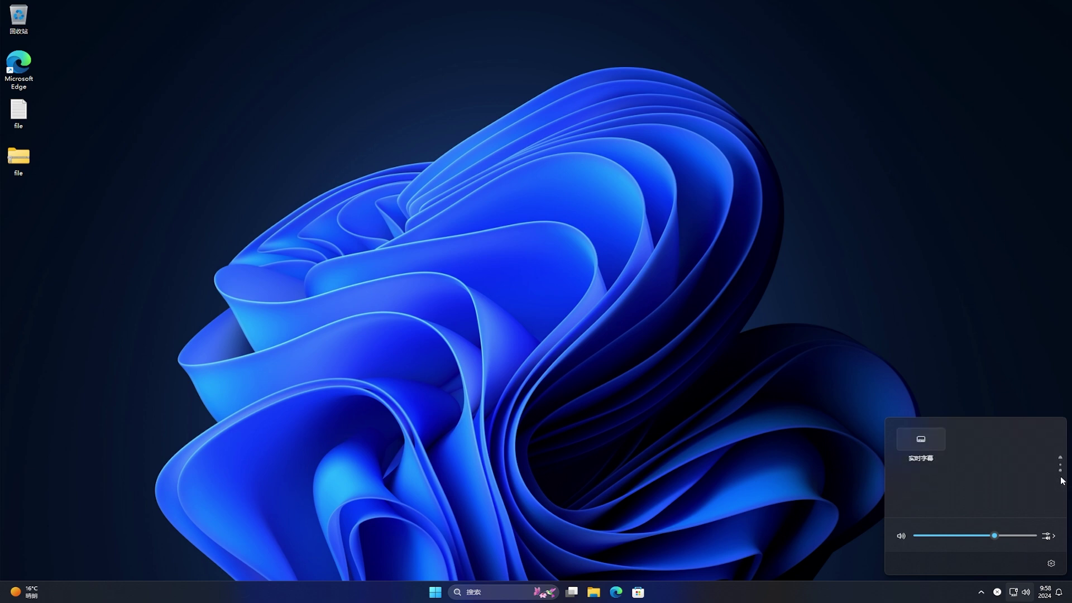
left_click(1060, 457)
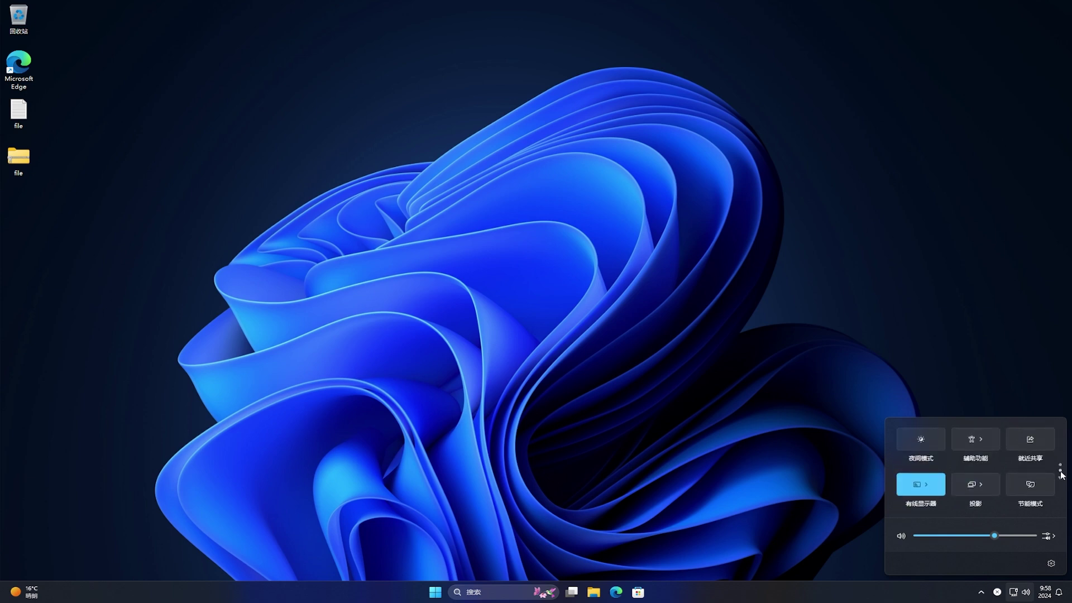
left_click(1061, 478)
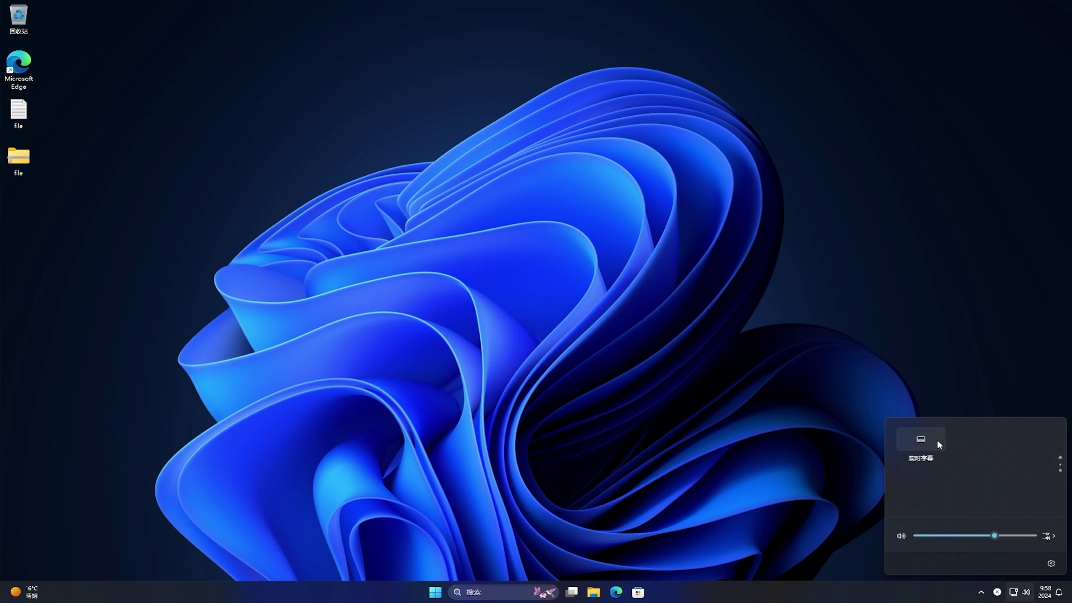
left_click_drag(922, 439, 1010, 437)
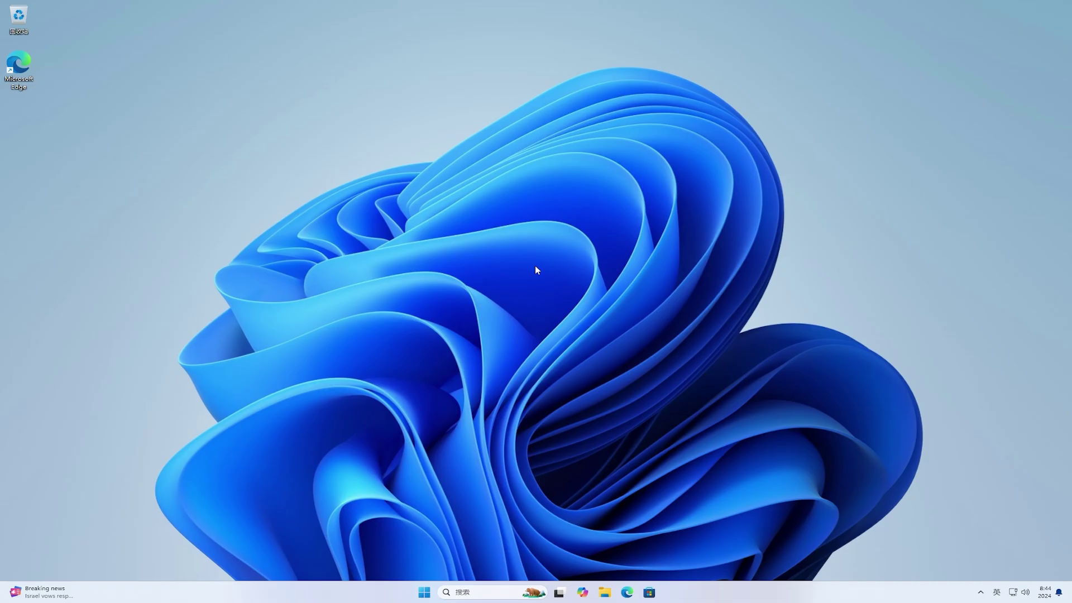
Open the 下载 folder and check the 5.35 GB 24H2 ISO and three edition text files
left_click(605, 593)
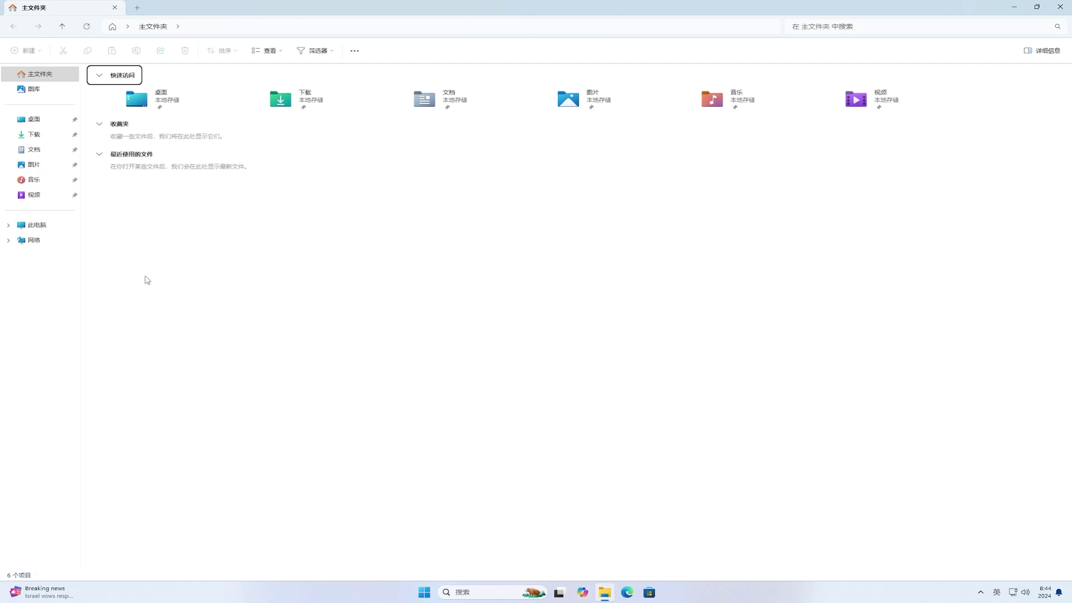
left_click(39, 135)
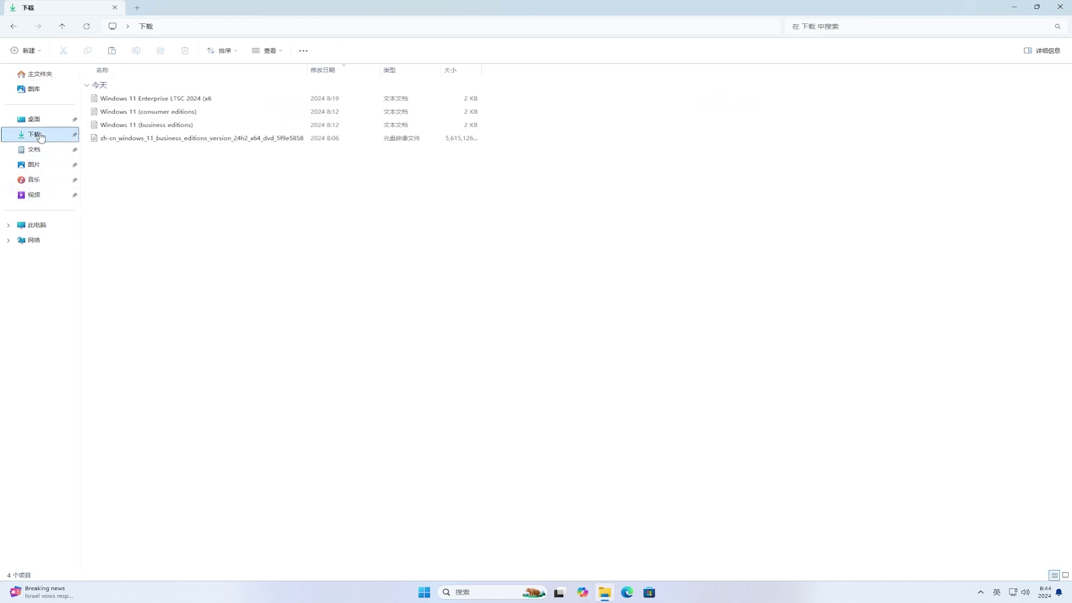
left_click(256, 139)
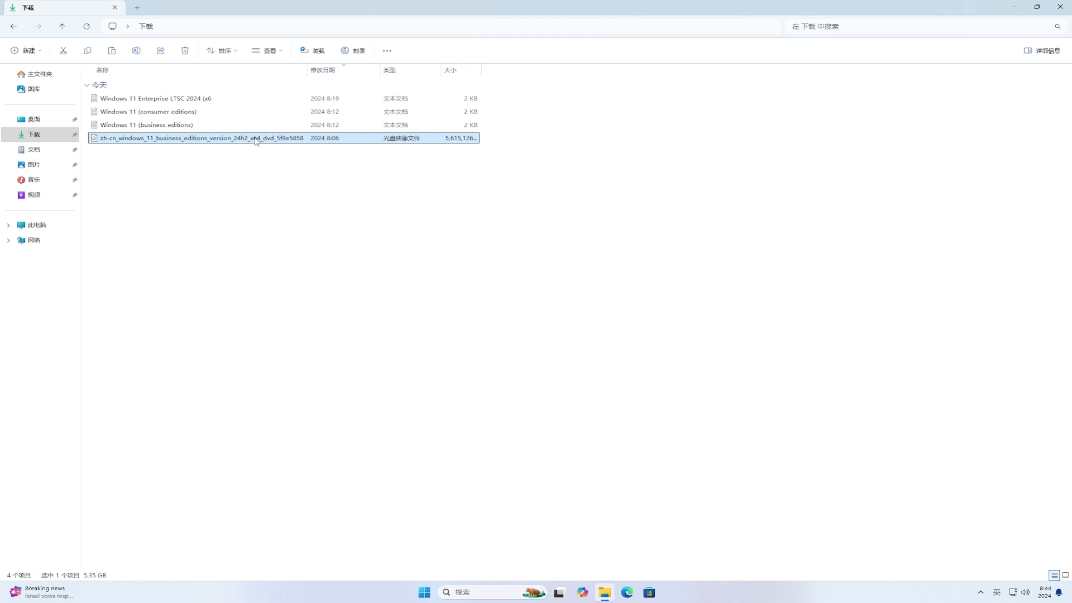
left_click(247, 114)
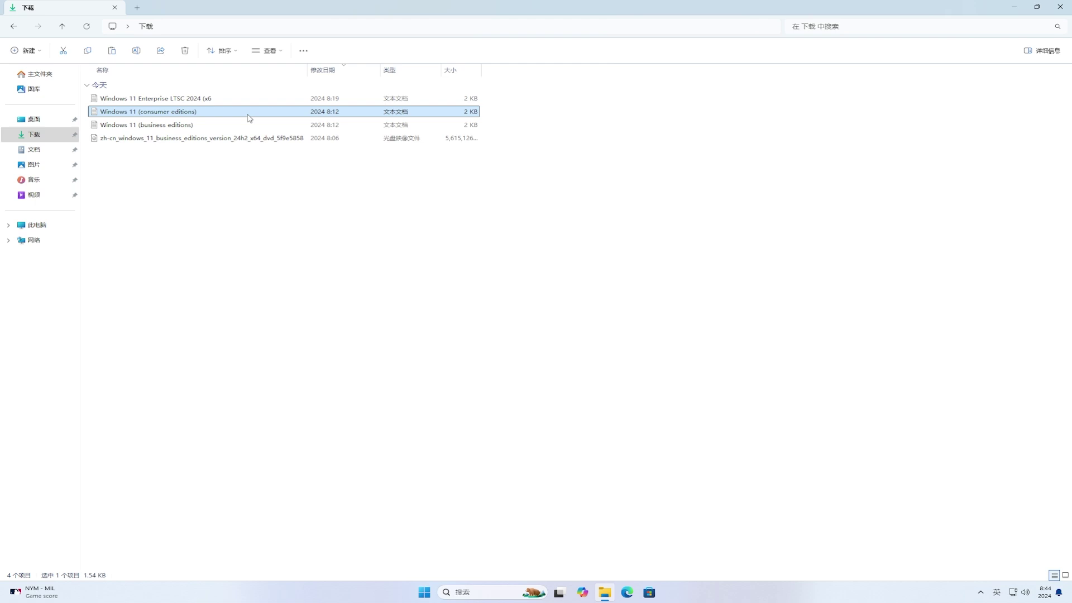
left_click(249, 125)
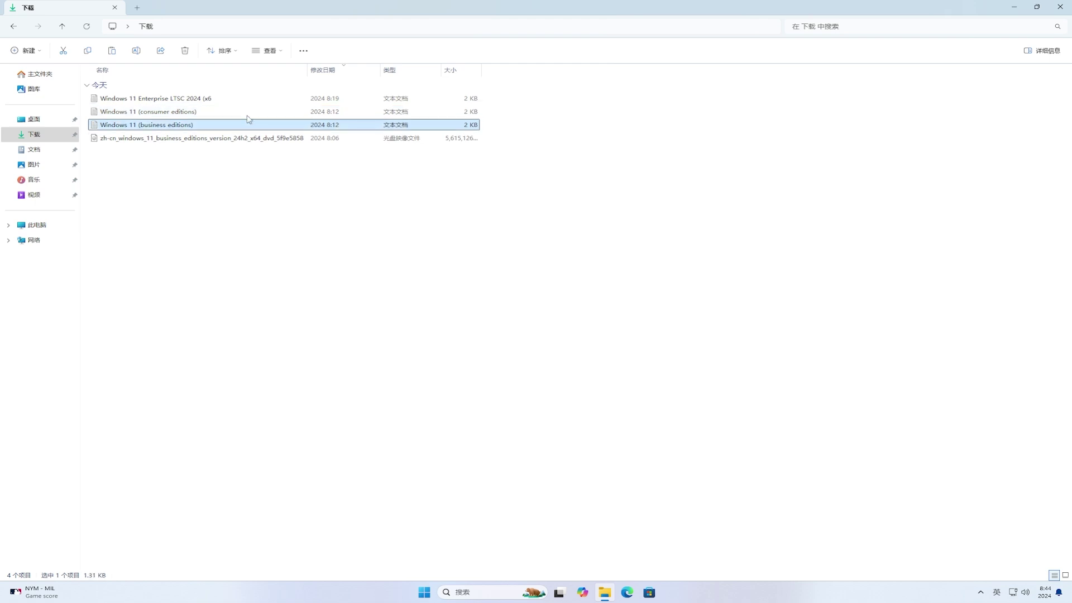
left_click(249, 102)
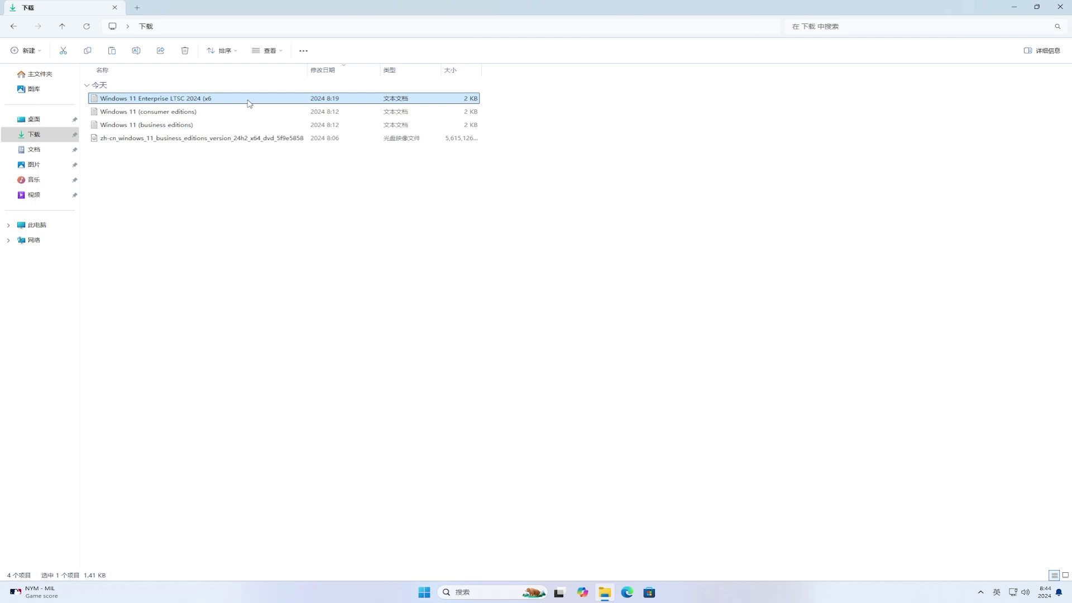
left_click(265, 139)
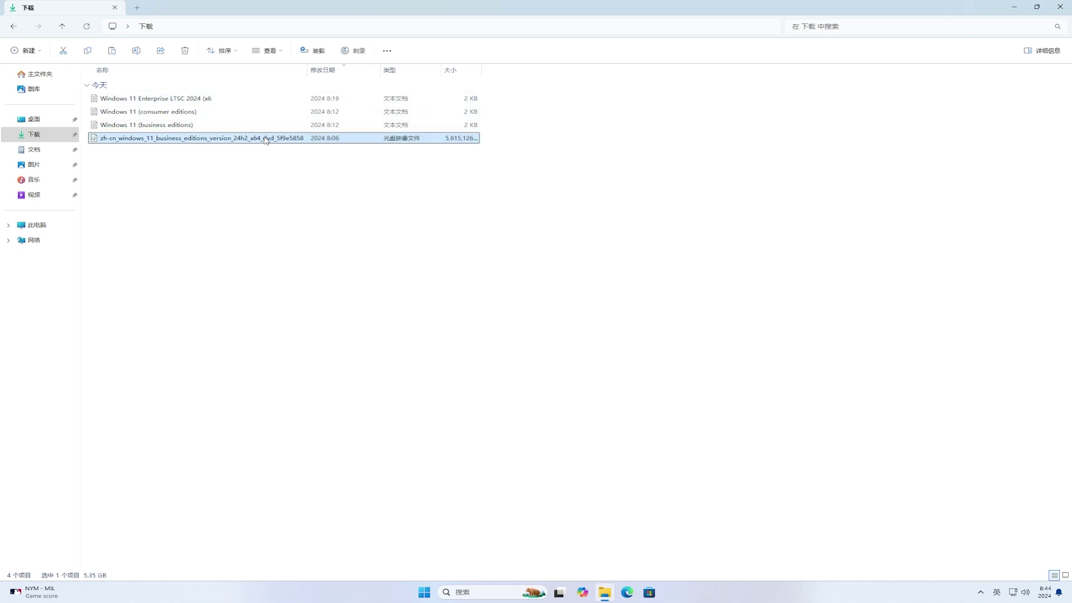
left_click(196, 128)
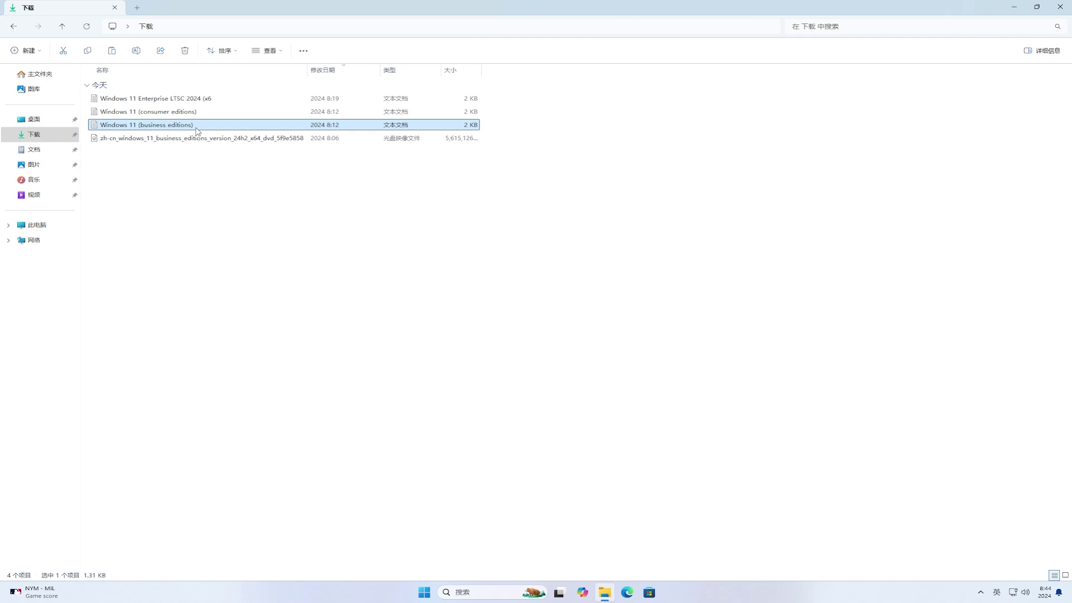
Open Windows 11 (business editions).txt in Notepad and select its published SHA256 hash value
double_click(196, 131)
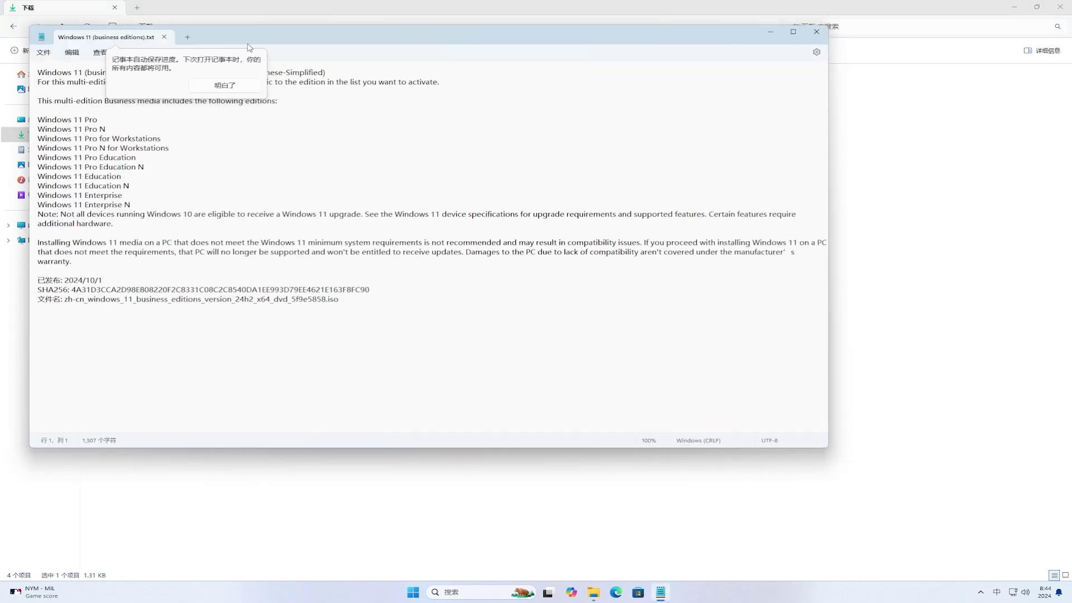
left_click_drag(255, 39, 383, 79)
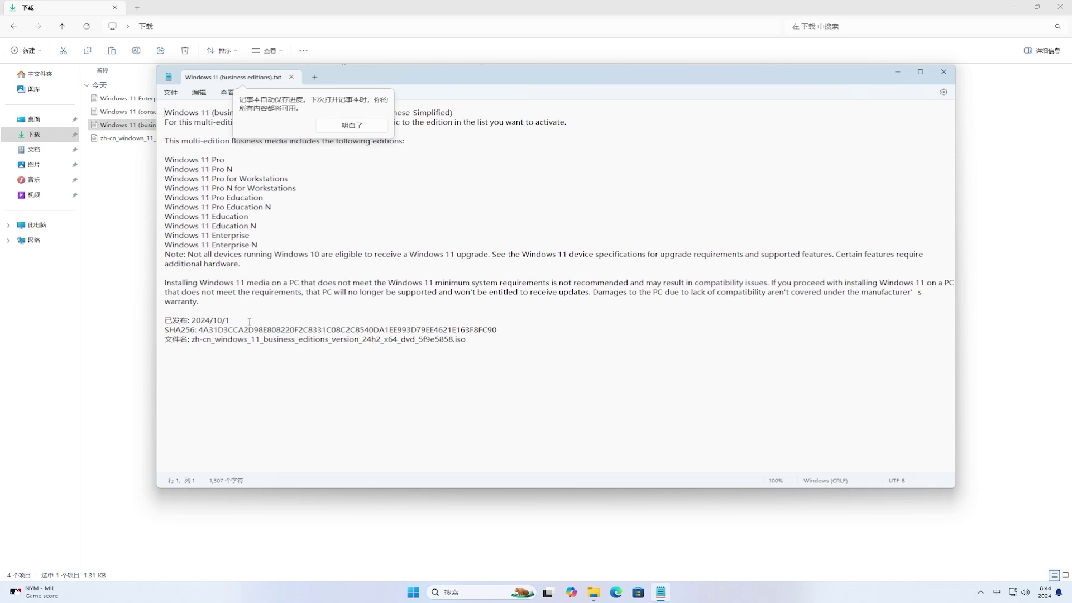
left_click(193, 330)
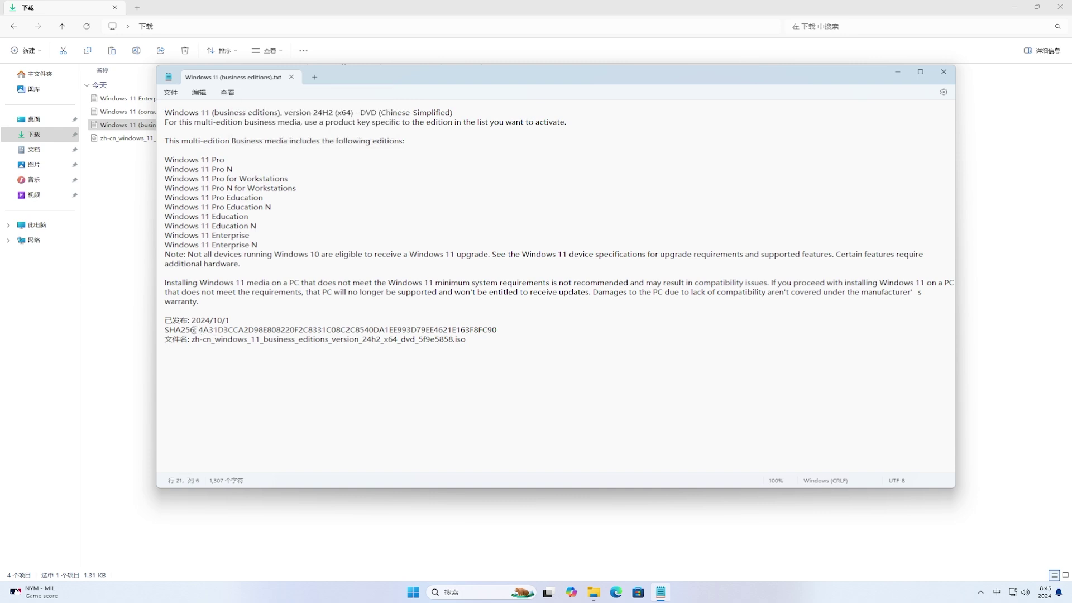
left_click_drag(197, 330, 521, 334)
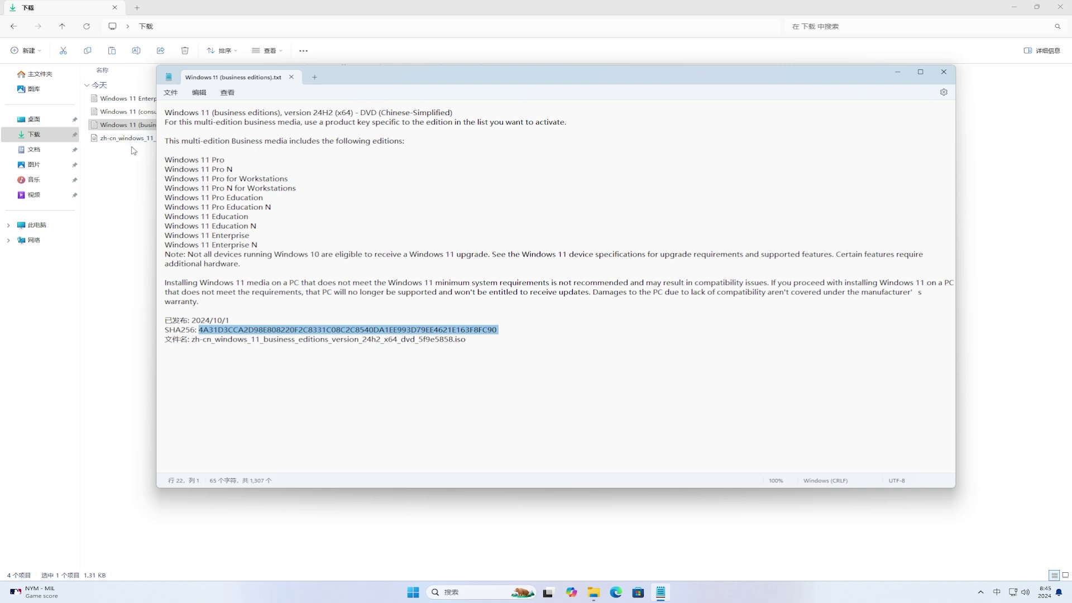
left_click(204, 331)
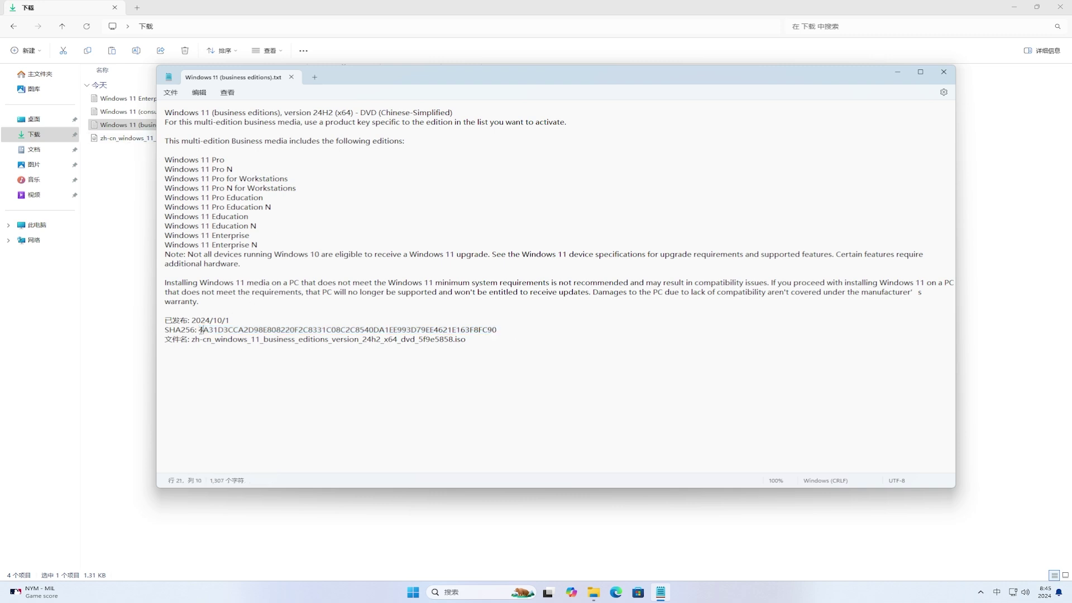
left_click_drag(198, 330, 511, 334)
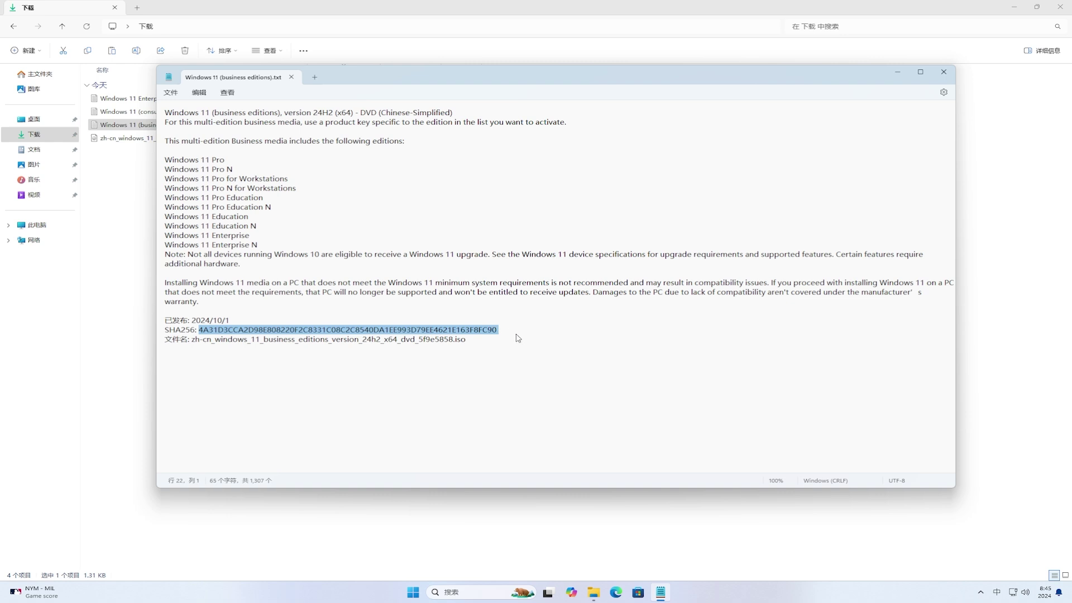
Launch Command Prompt as administrator from a cmd search and centre the console
left_click(896, 73)
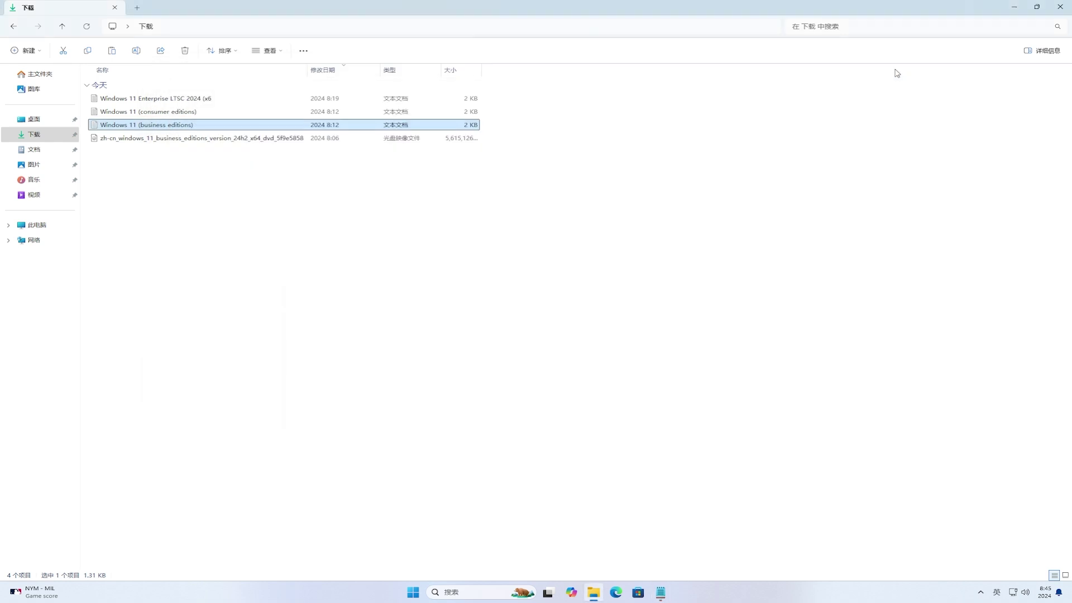
left_click(414, 593)
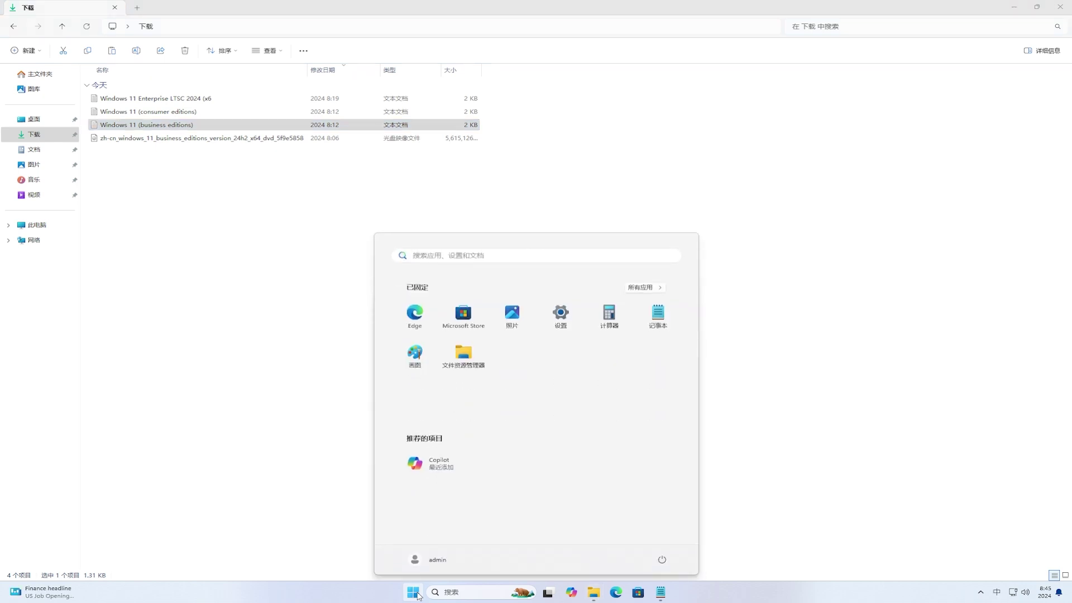
type("cmd")
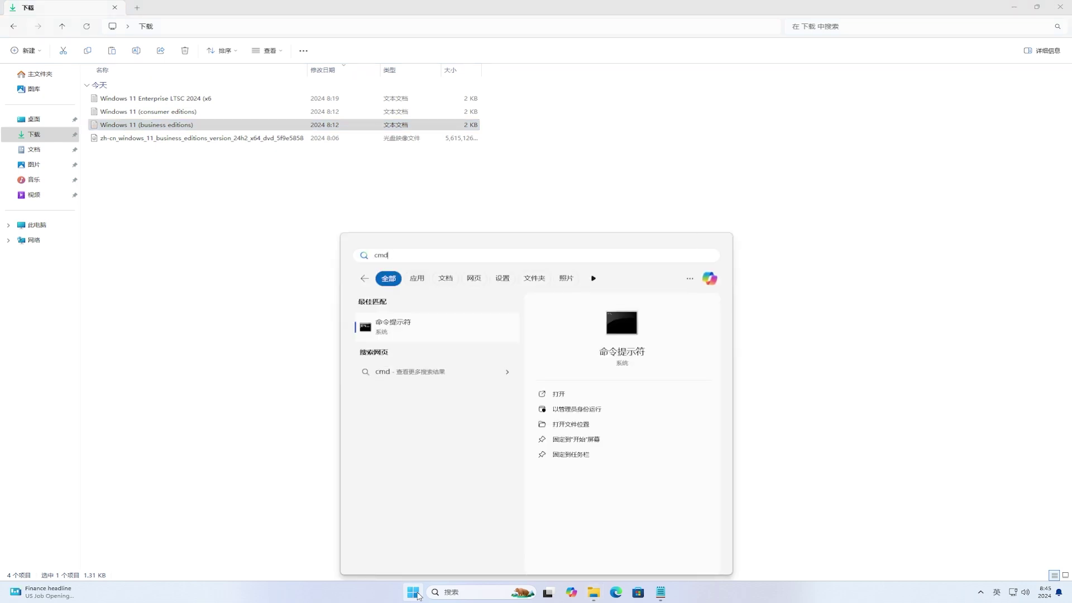
left_click(582, 410)
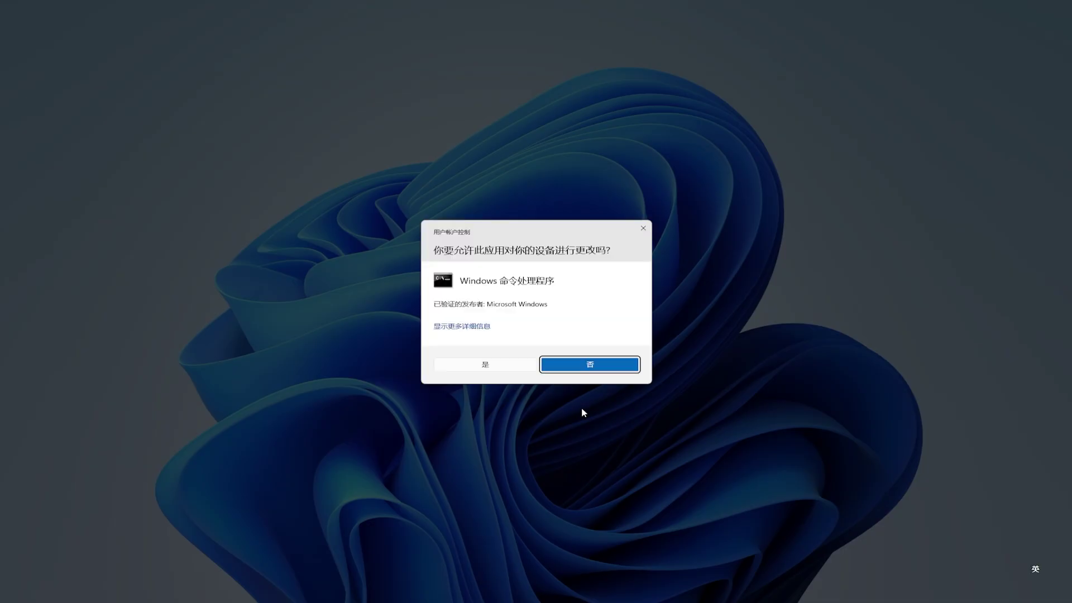
left_click(514, 368)
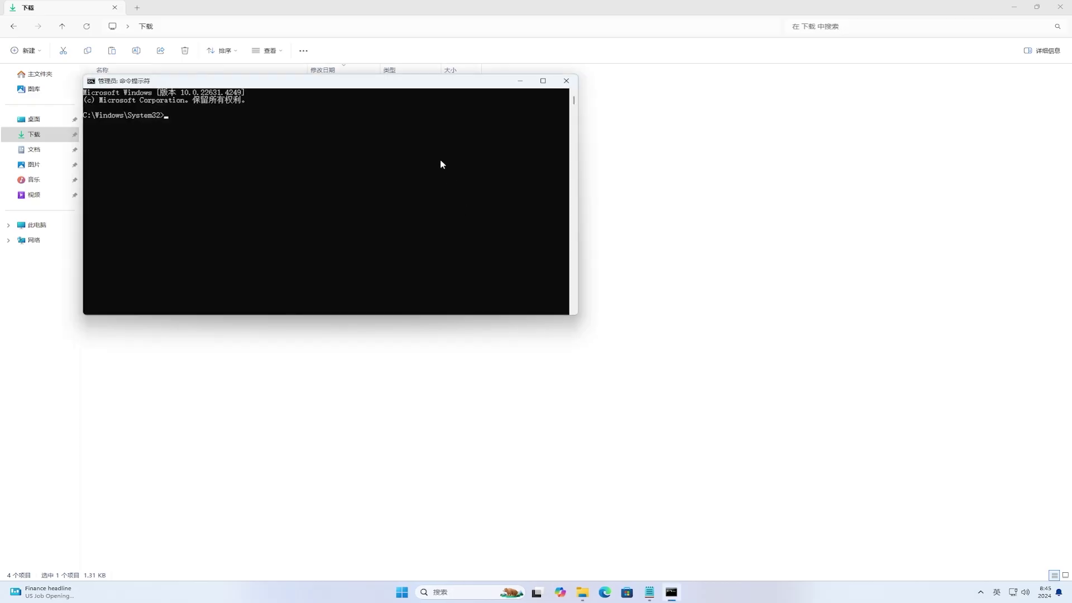
left_click_drag(416, 83, 608, 186)
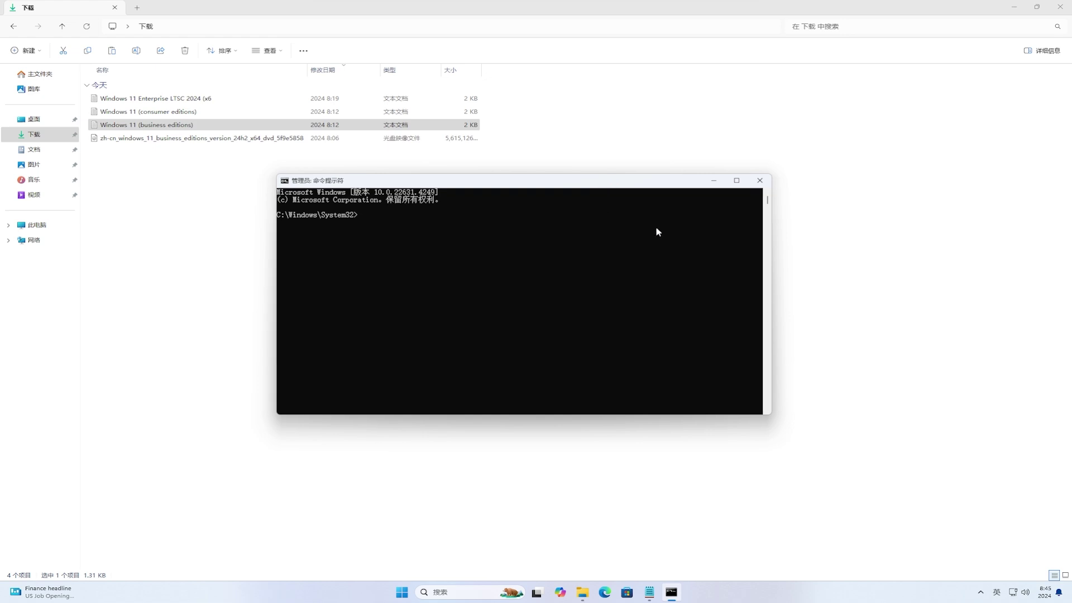
Enter certutil -hashfile in the console and try dropping the ISO onto it
type("certutil -")
type("hashfile")
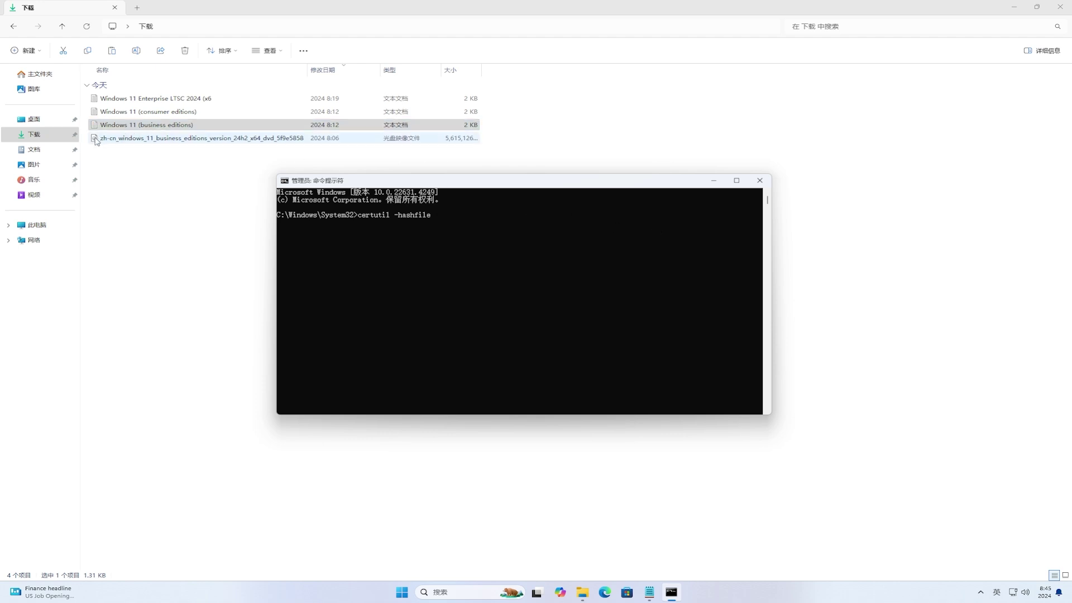
left_click_drag(96, 141, 616, 310)
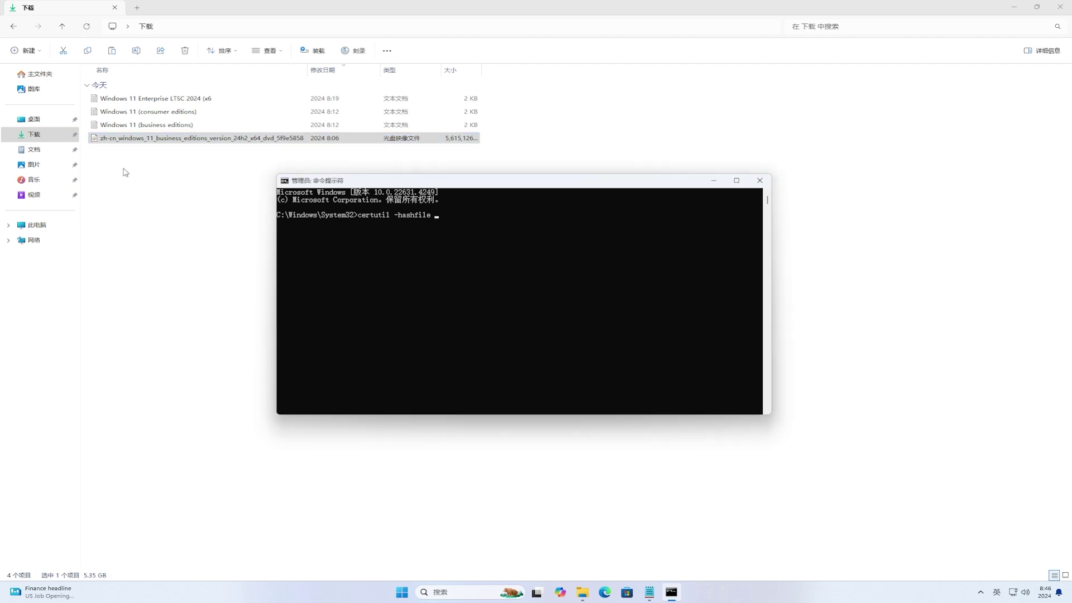
left_click_drag(98, 143, 512, 276)
Copy the ISO's full path with 复制文件地址 and bring the console back
left_click(140, 142)
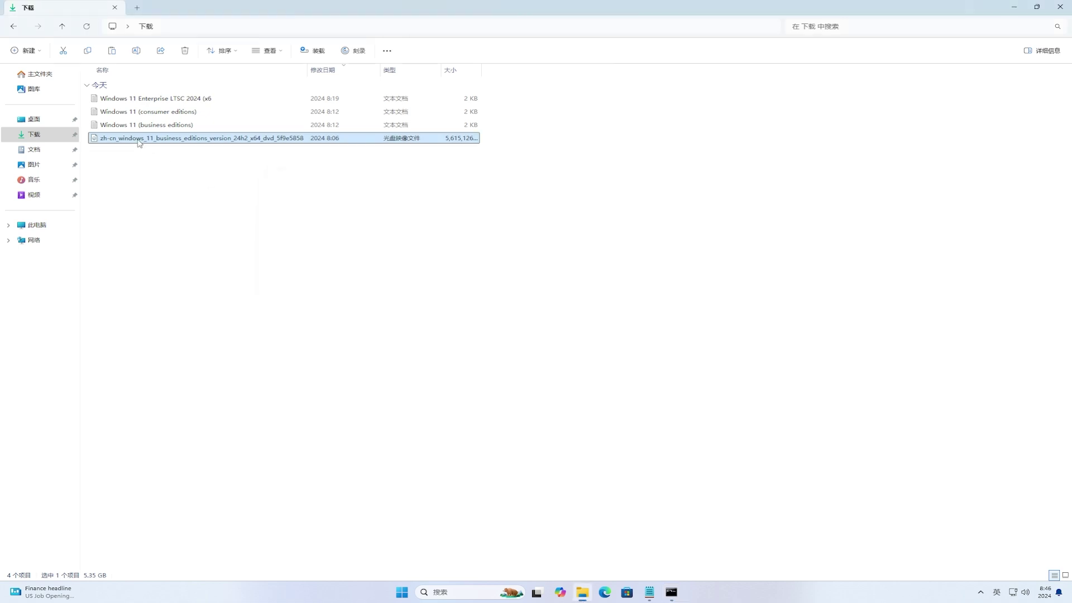
right_click(139, 142)
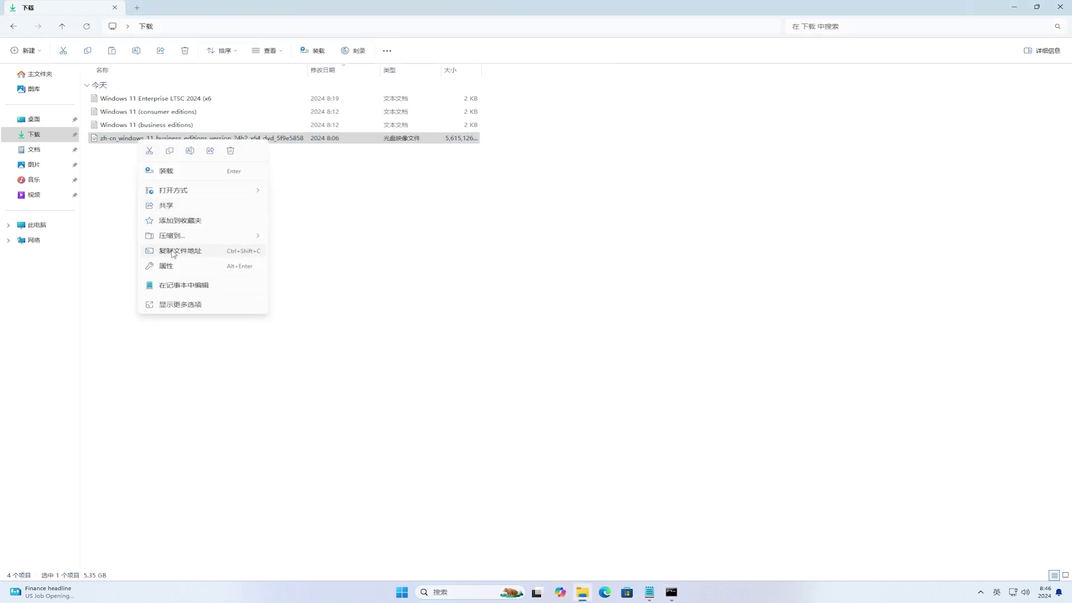
left_click(217, 257)
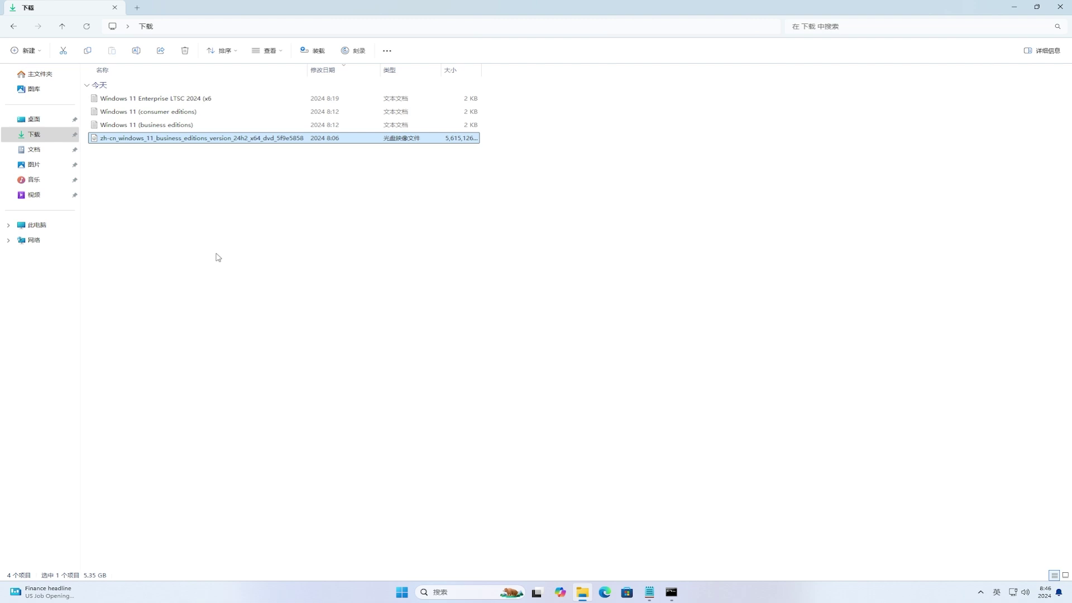
left_click(670, 593)
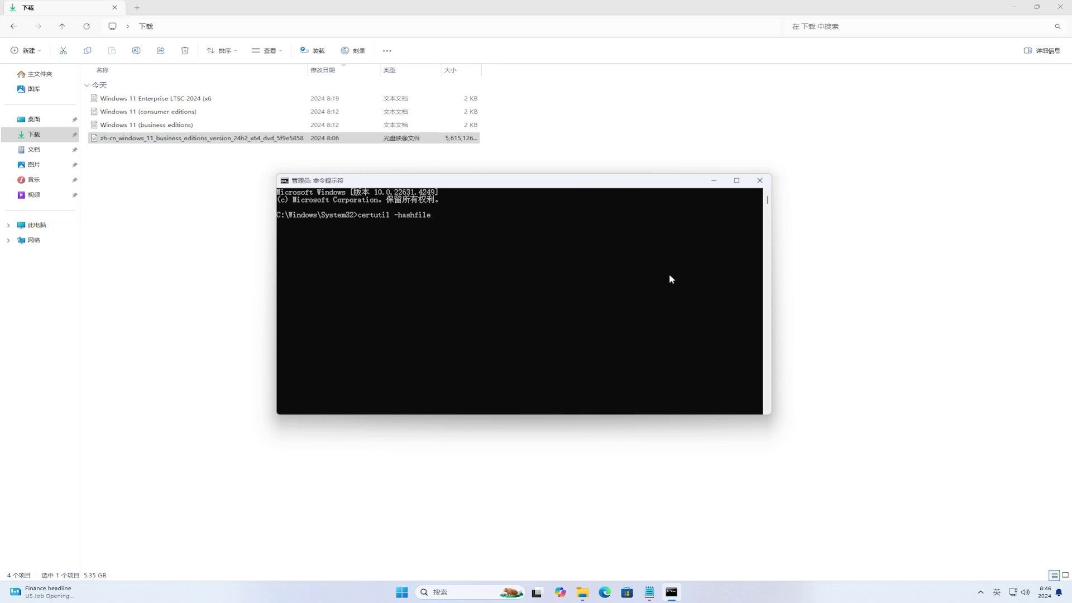
Paste the ISO path, append sha256, run certutil, and select the resulting hash
type("\"C:\\Users\\admin\\Downloads\\zh-cn_windows_11_business_editions_version_24h2_x64_dvd_5f9e5858.iso\"")
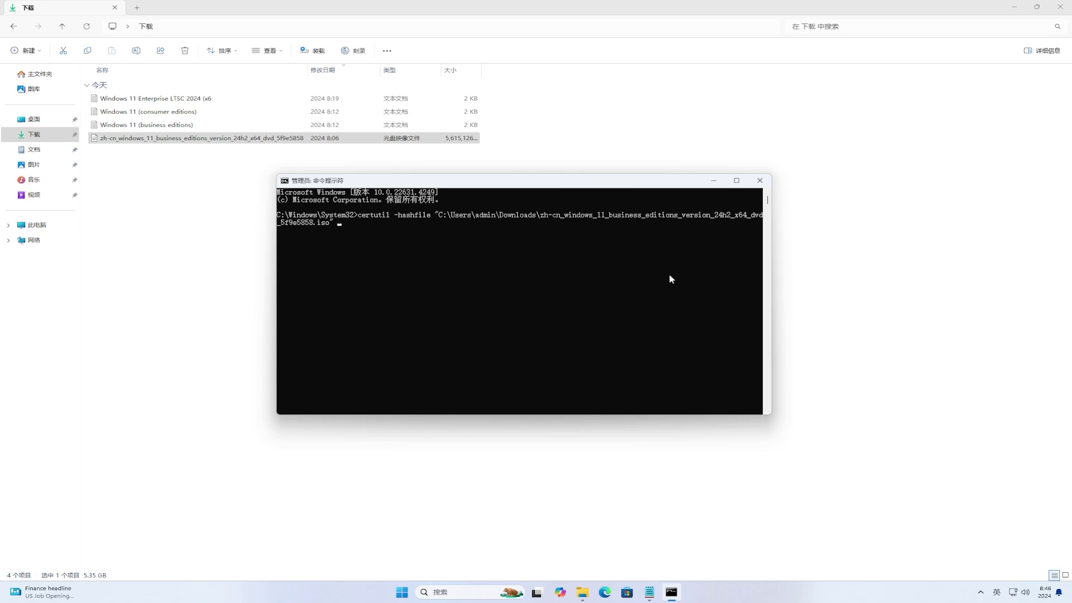
type("sha256")
key("Return")
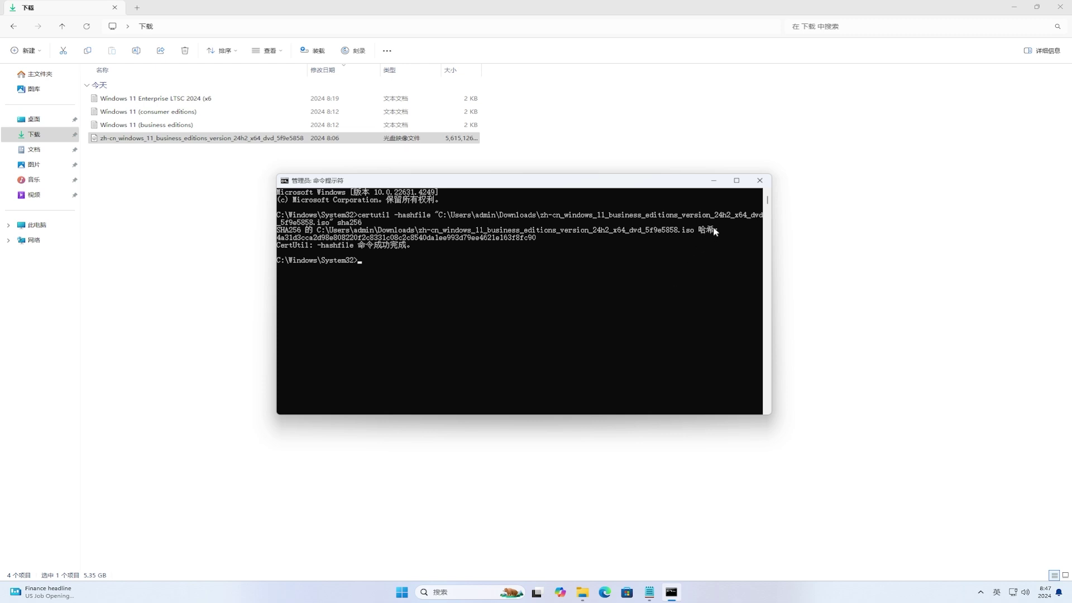
left_click_drag(279, 239, 487, 239)
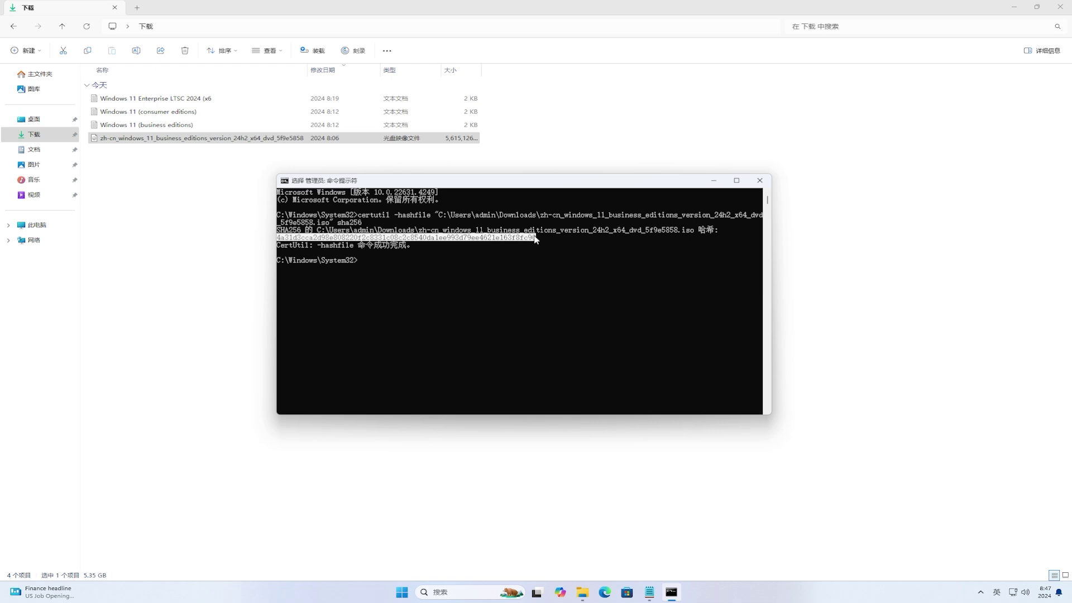
Snap Notepad and Command Prompt side by side to compare SHA256 hashes, then close both
left_click(650, 595)
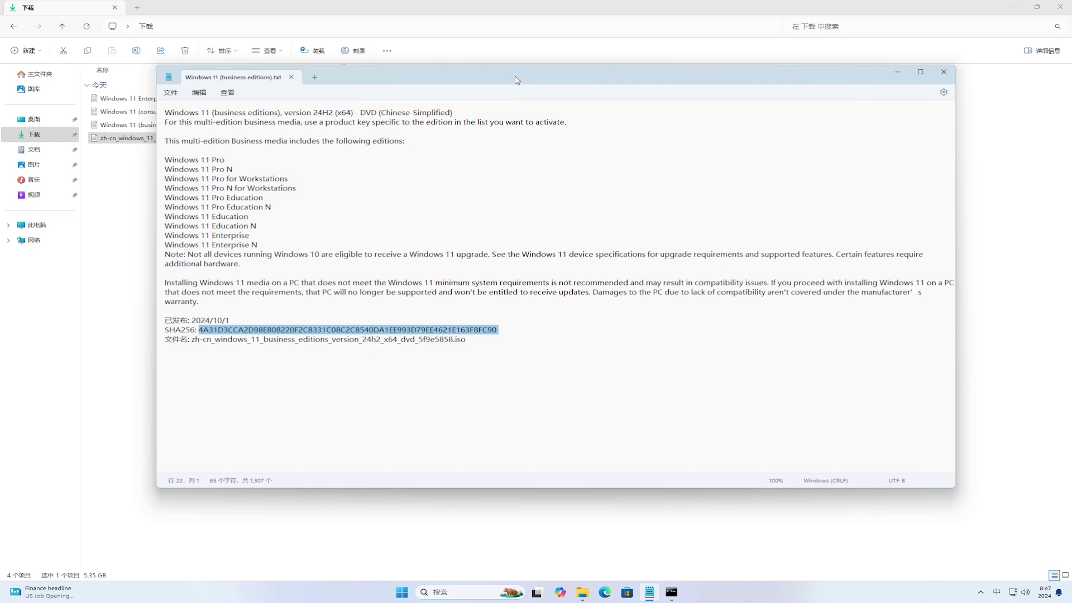
left_click_drag(516, 80, 2, 156)
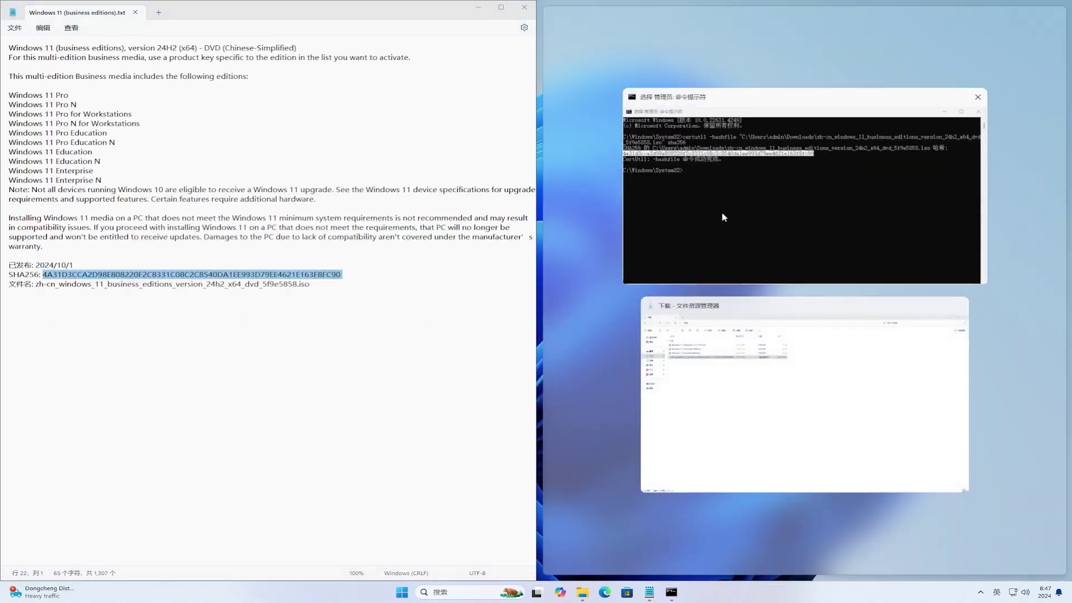
left_click(726, 209)
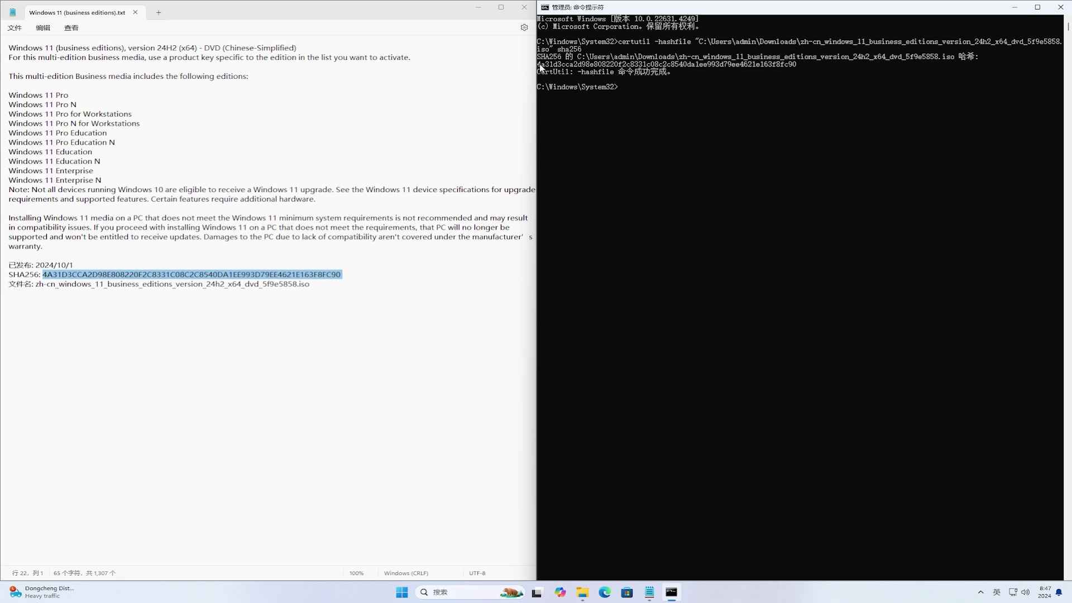
left_click_drag(537, 65, 561, 65)
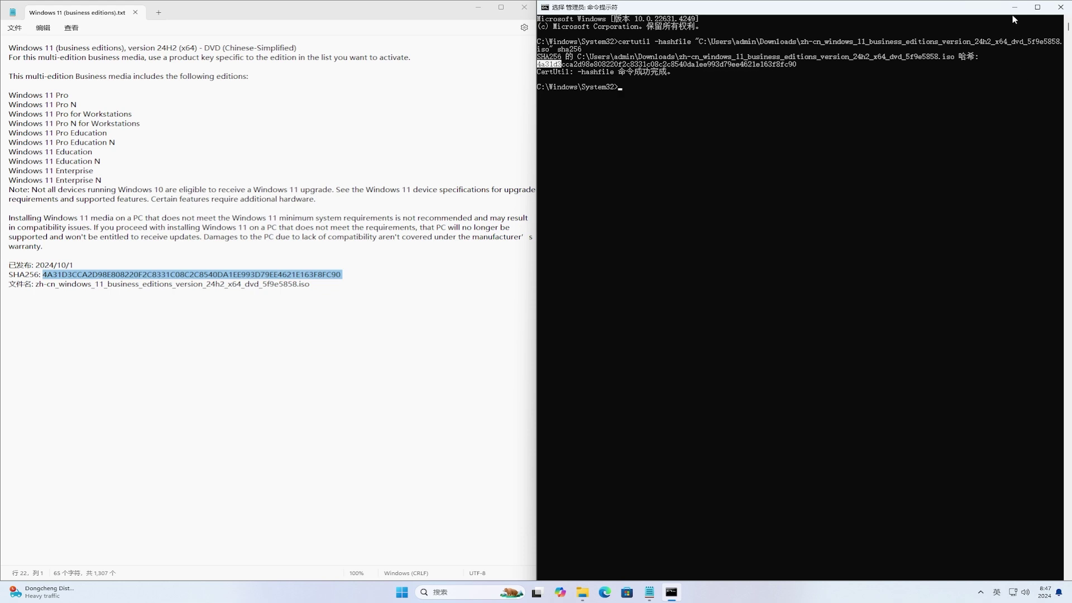
left_click(1059, 7)
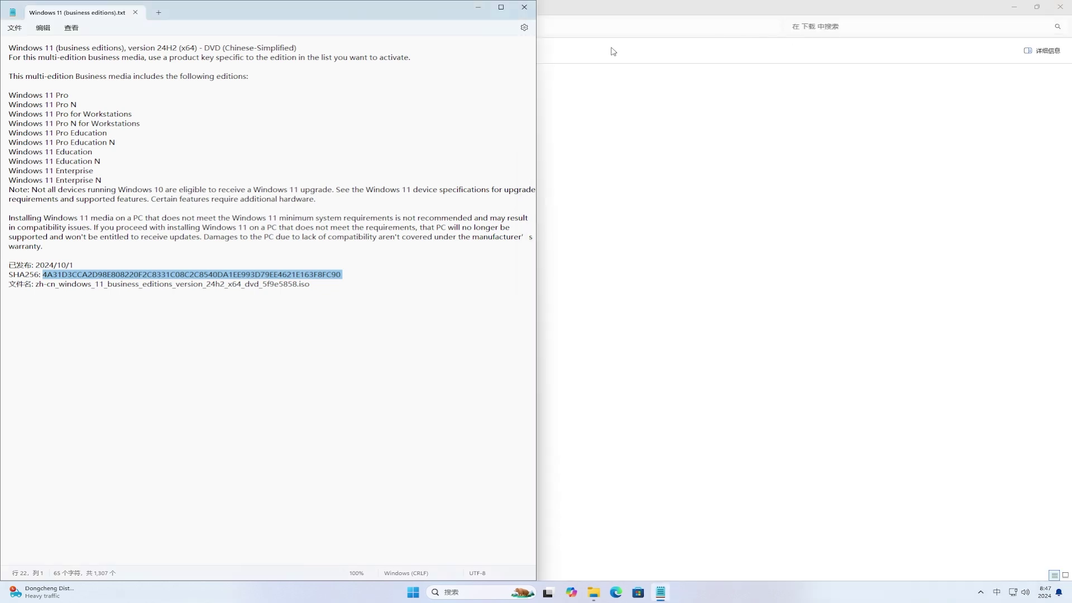
left_click(524, 8)
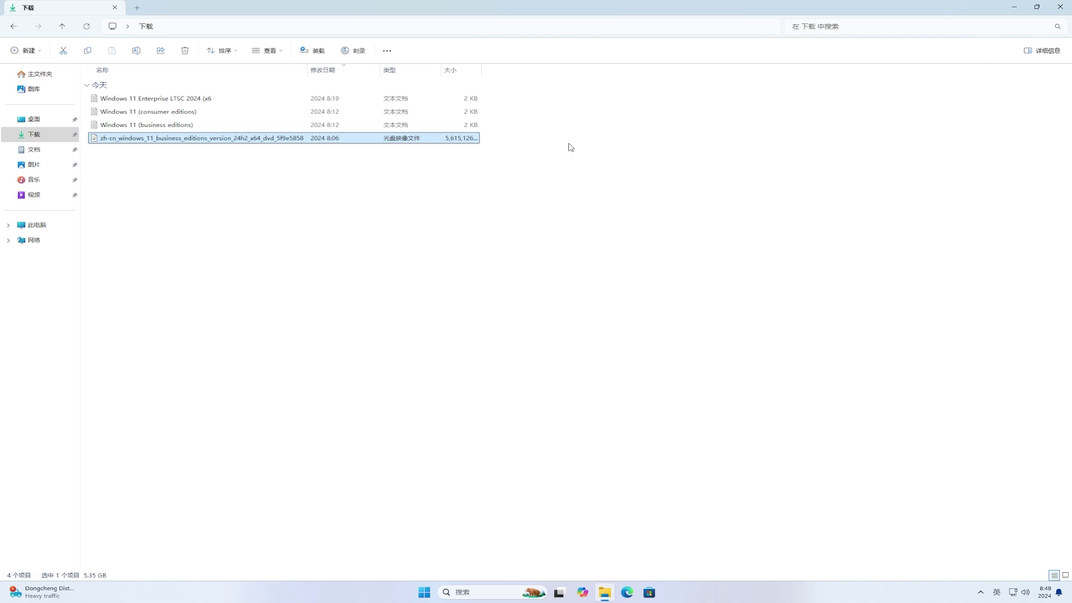
Mount the 24H2 ISO as drive E: and run its setup with administrator approval
double_click(269, 139)
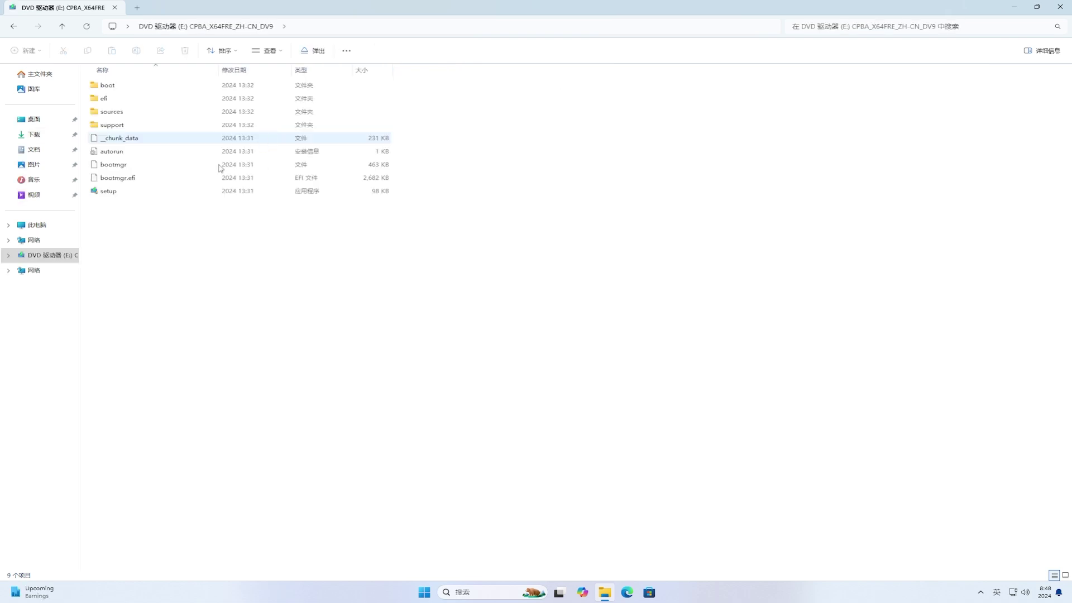
double_click(146, 193)
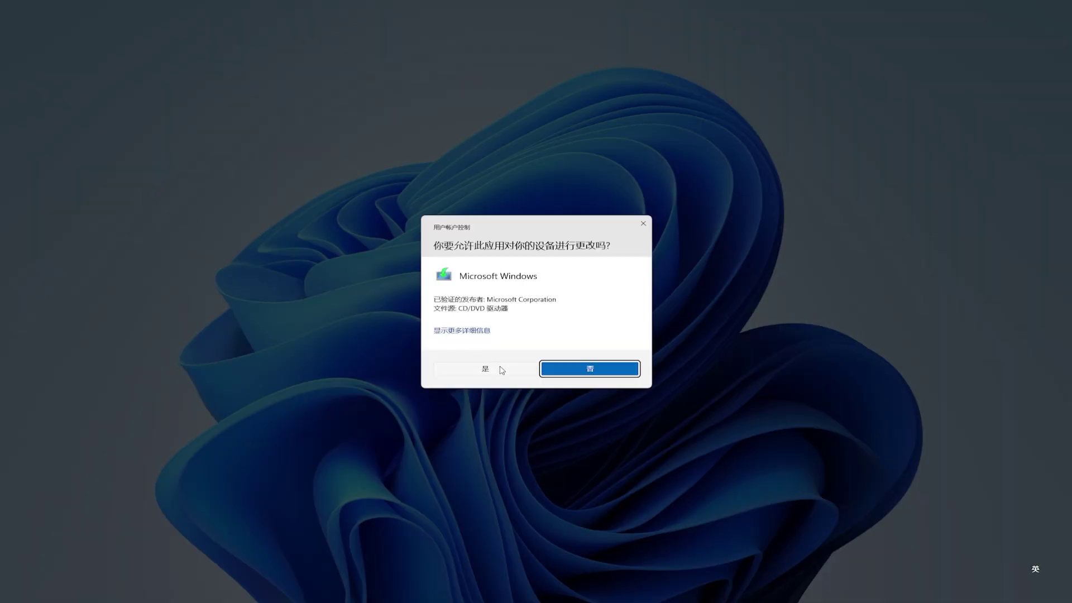
left_click(500, 370)
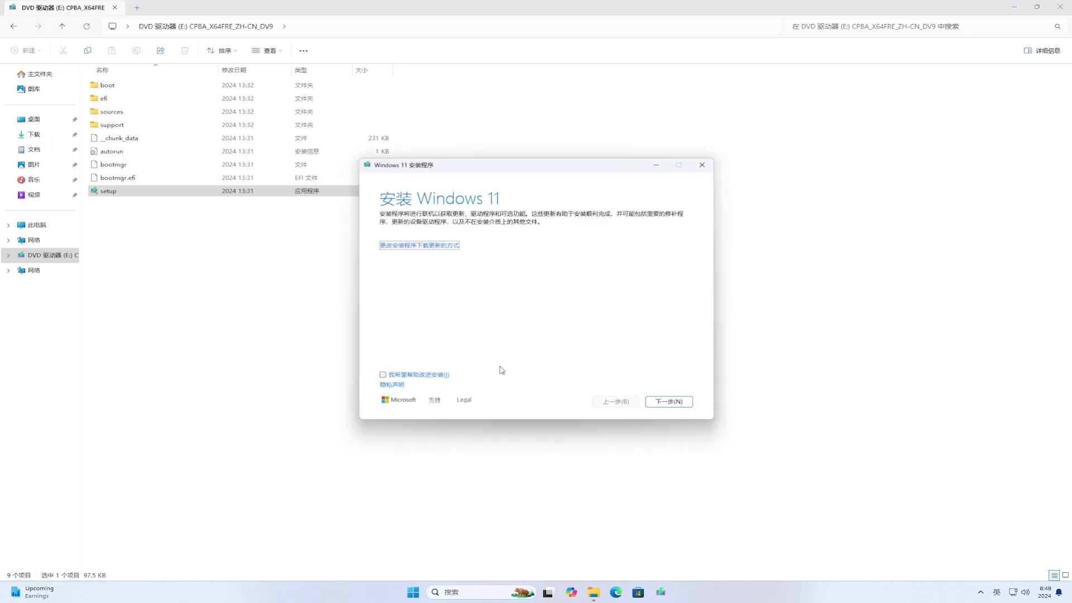
left_click(1014, 7)
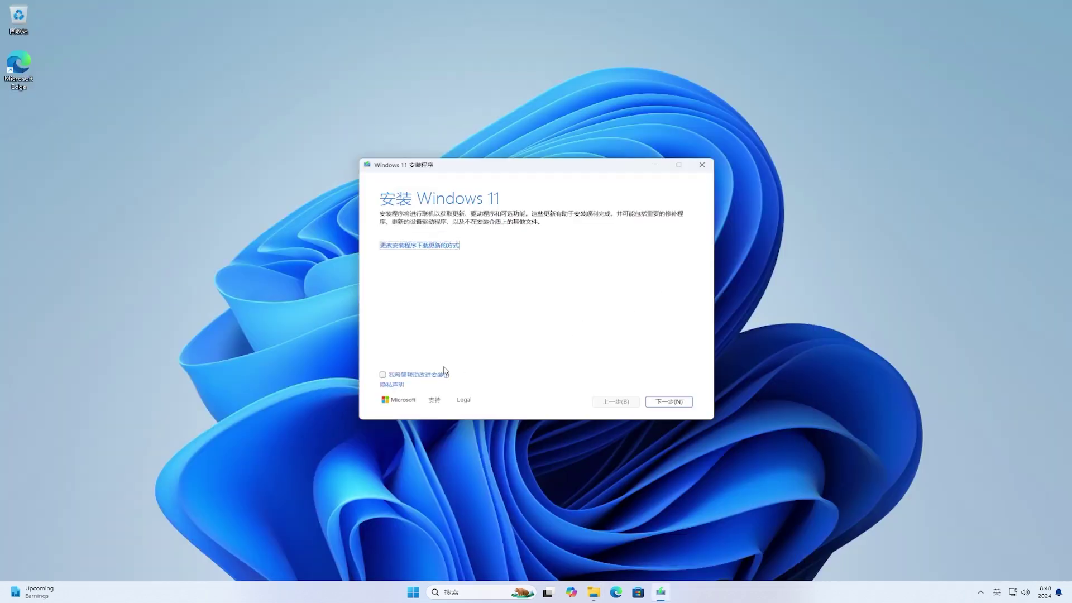
Choose Not right now for Setup's update downloads and accept the licence terms
left_click(414, 246)
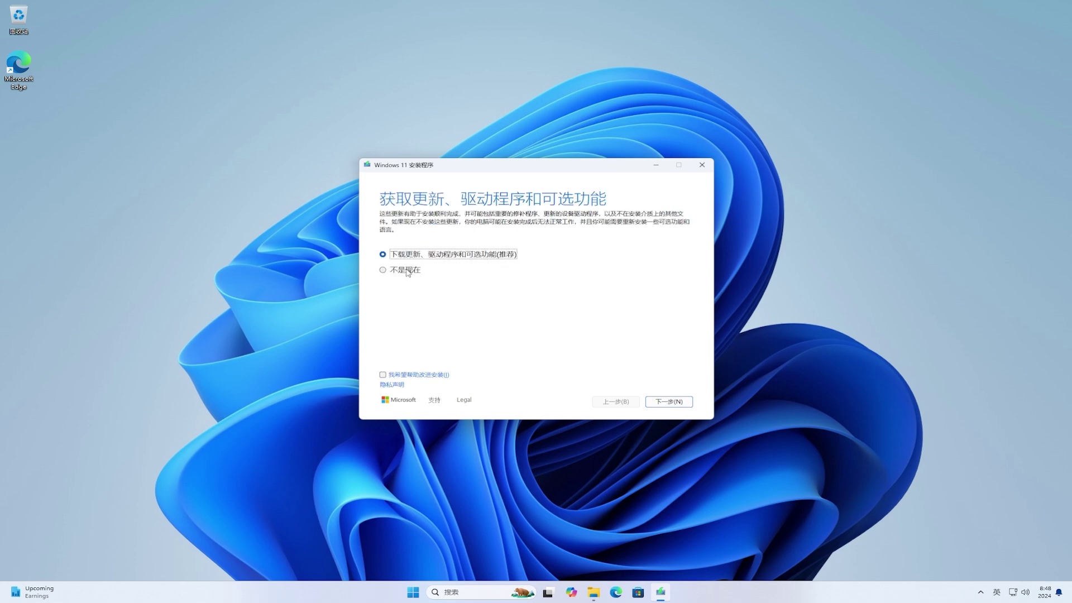
left_click(407, 271)
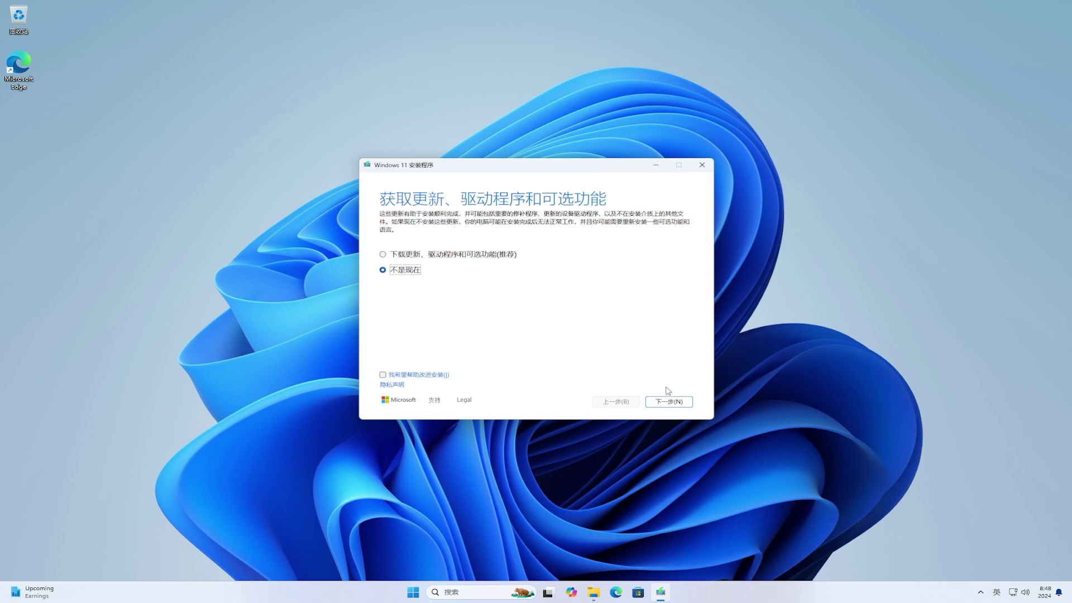
left_click(679, 402)
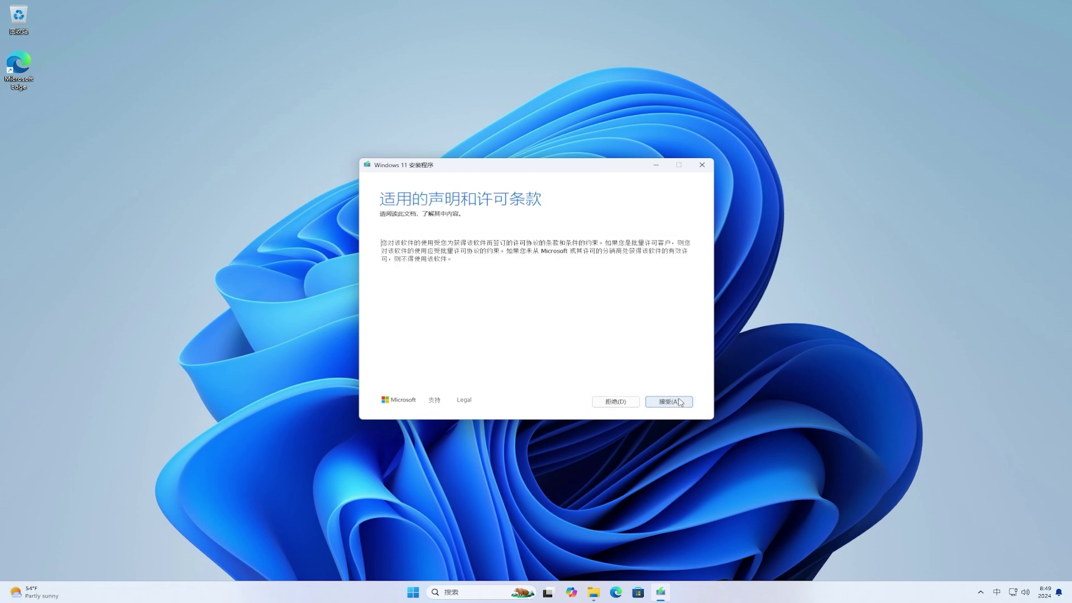
left_click(679, 401)
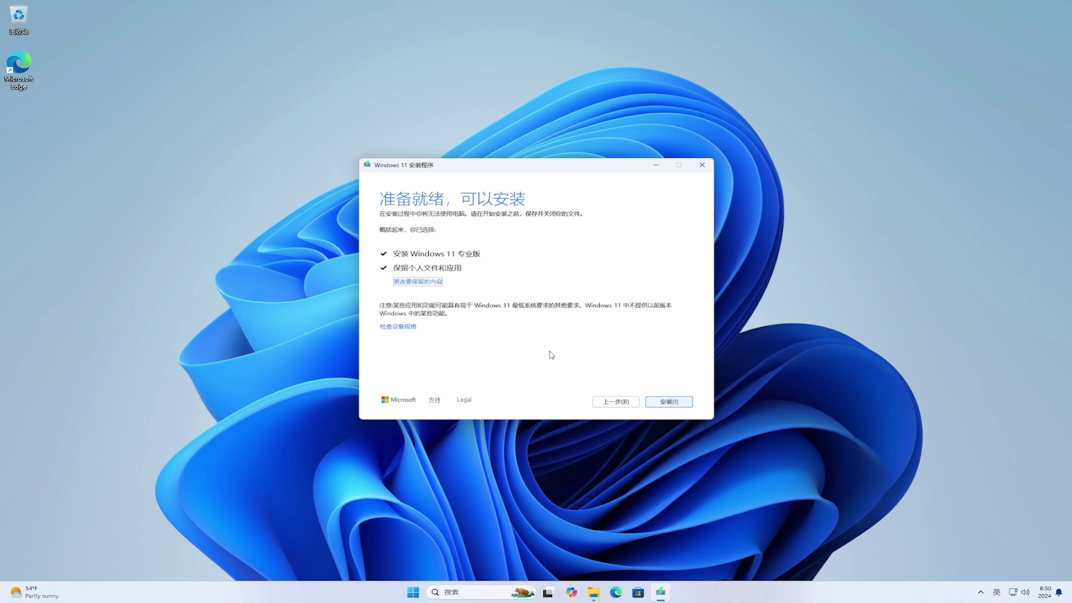
Keep personal files and apps and start the Windows 11 upgrade install
left_click(435, 284)
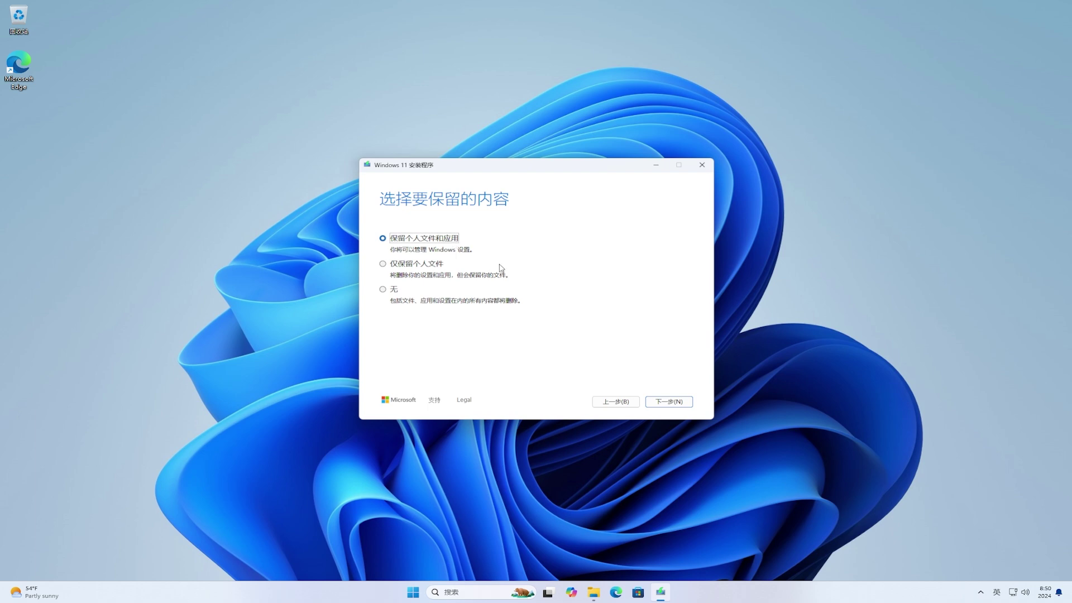
left_click(685, 403)
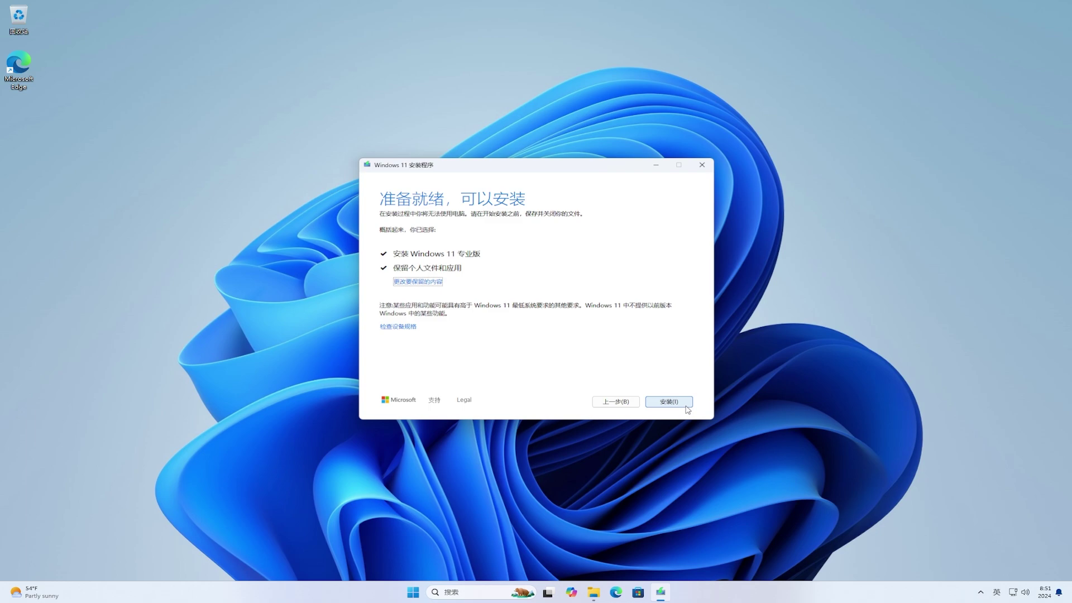
left_click(686, 405)
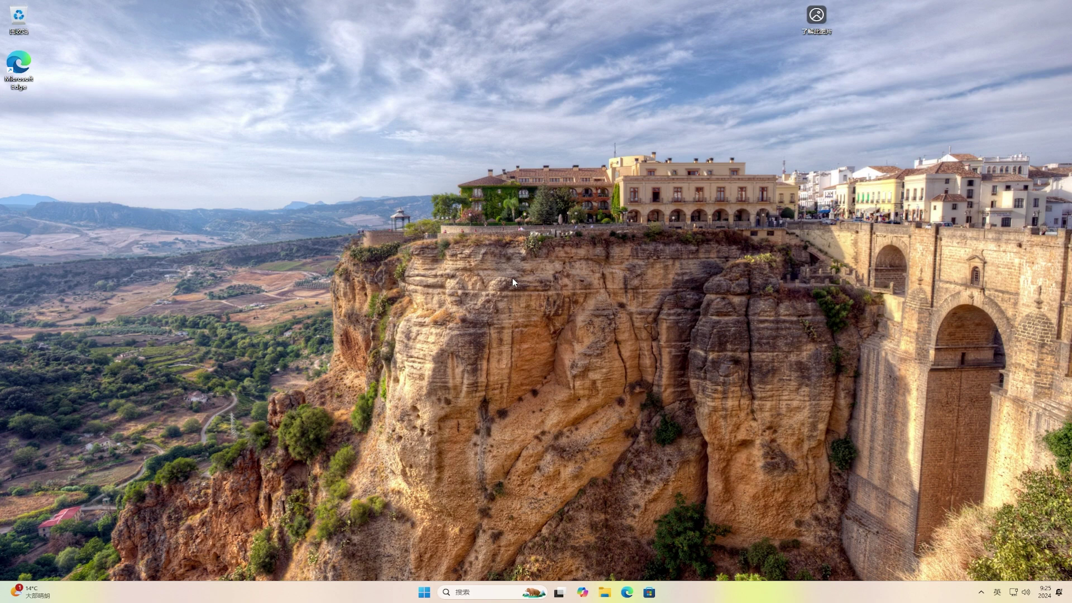
key("super+r")
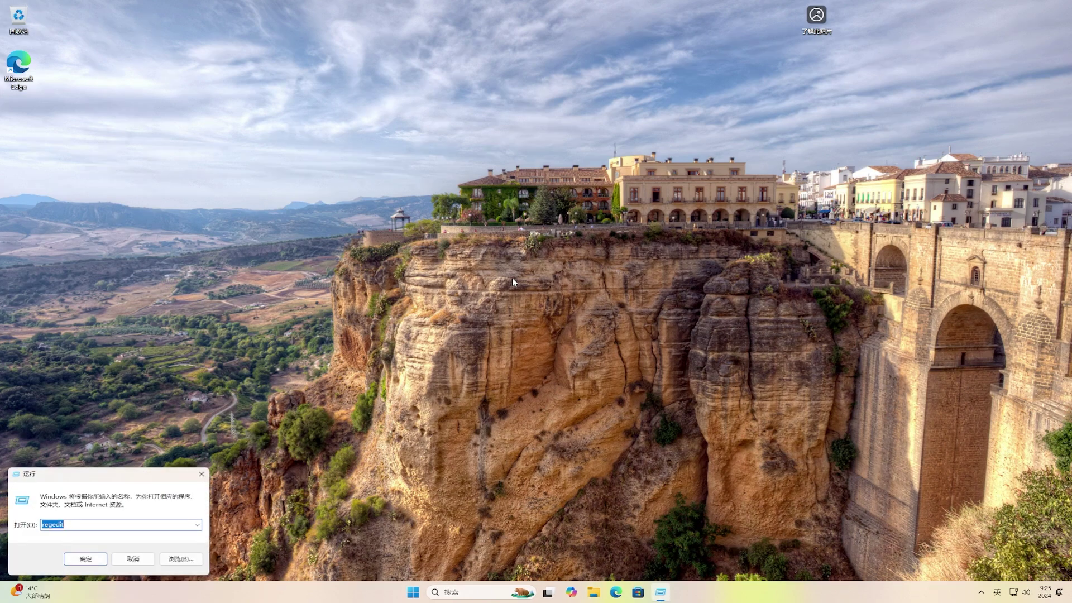
type("winver")
left_click(92, 558)
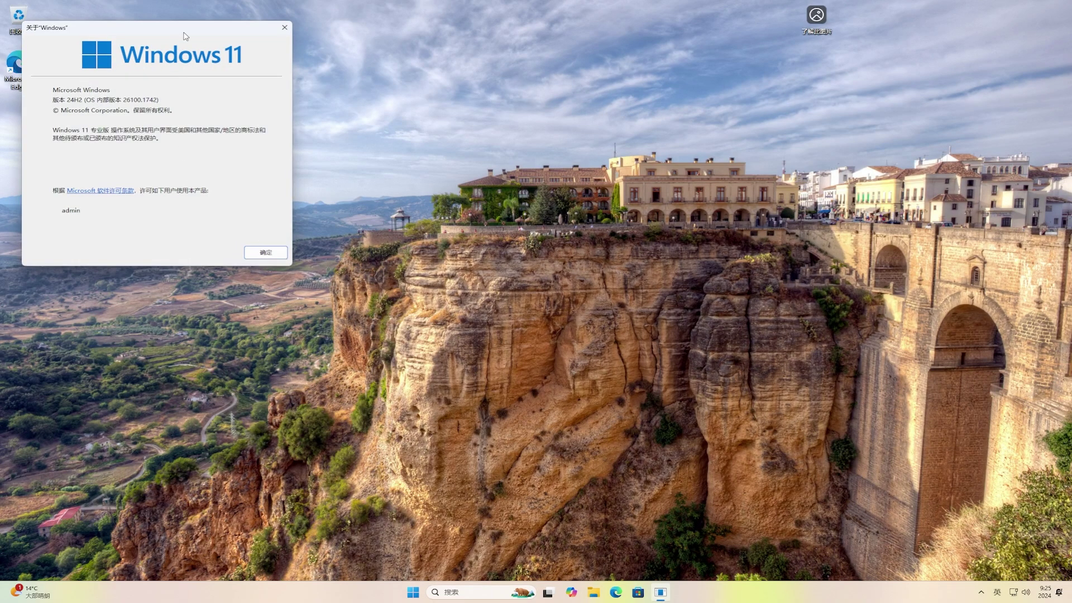
left_click_drag(187, 35, 556, 175)
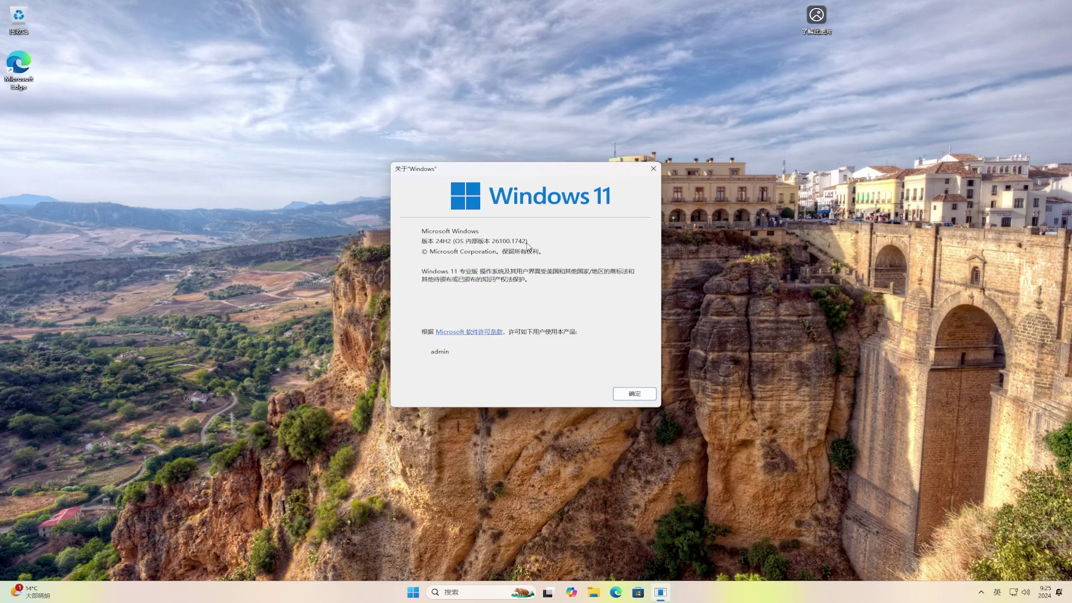
left_click(641, 395)
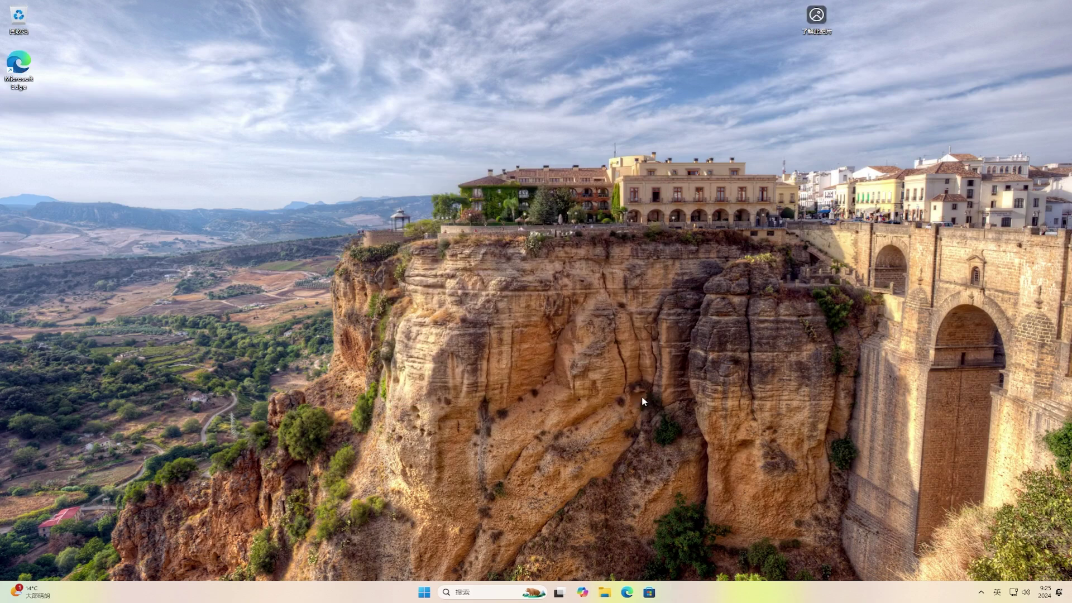
Go to Personalize > Themes from the desktop and apply the Windows (dark) theme
right_click(539, 280)
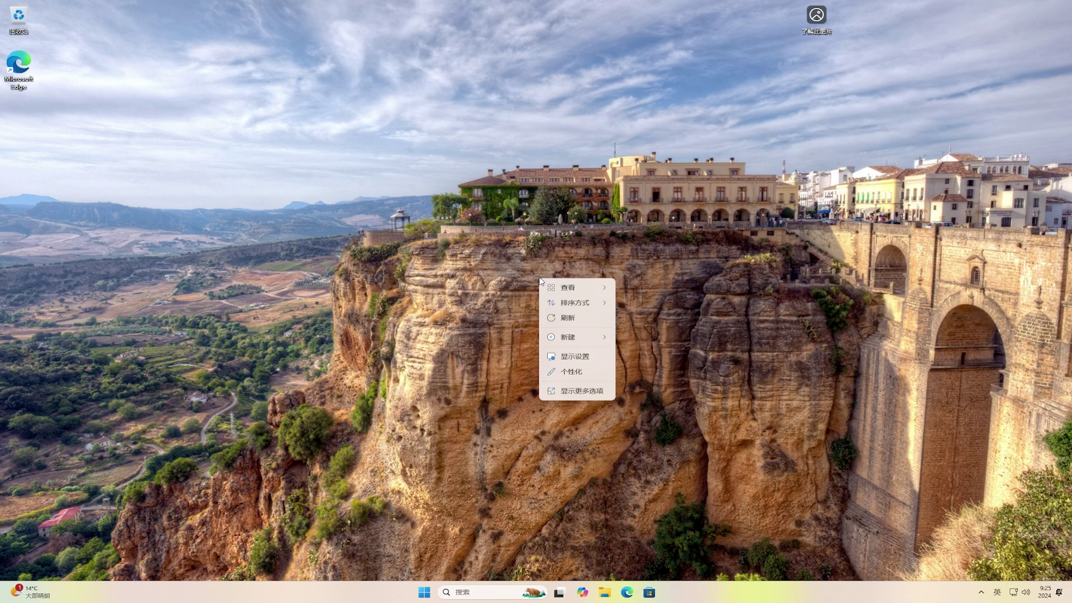
left_click(587, 373)
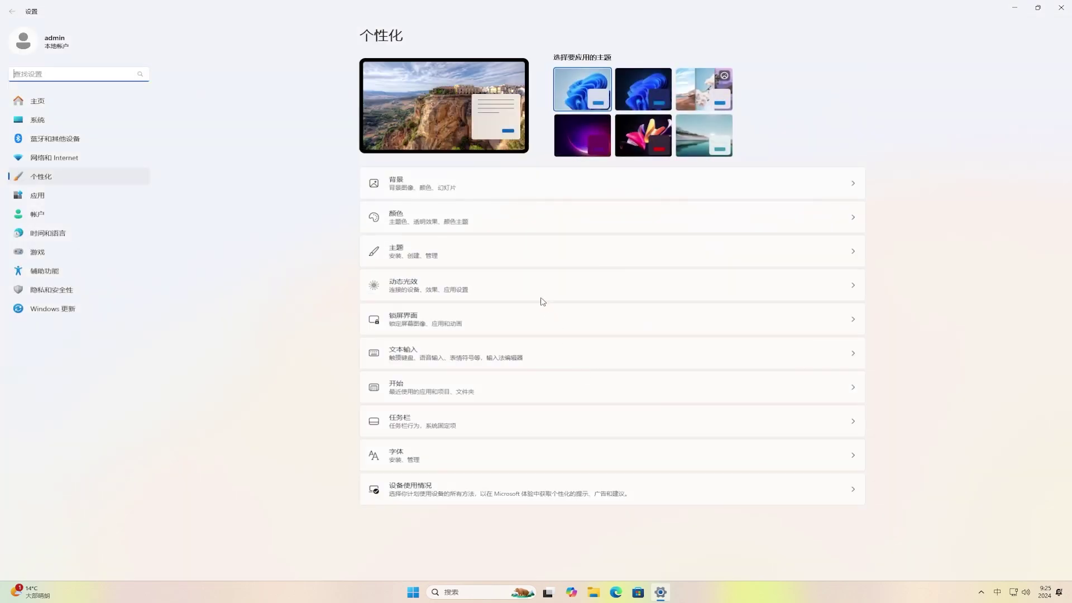
left_click(525, 262)
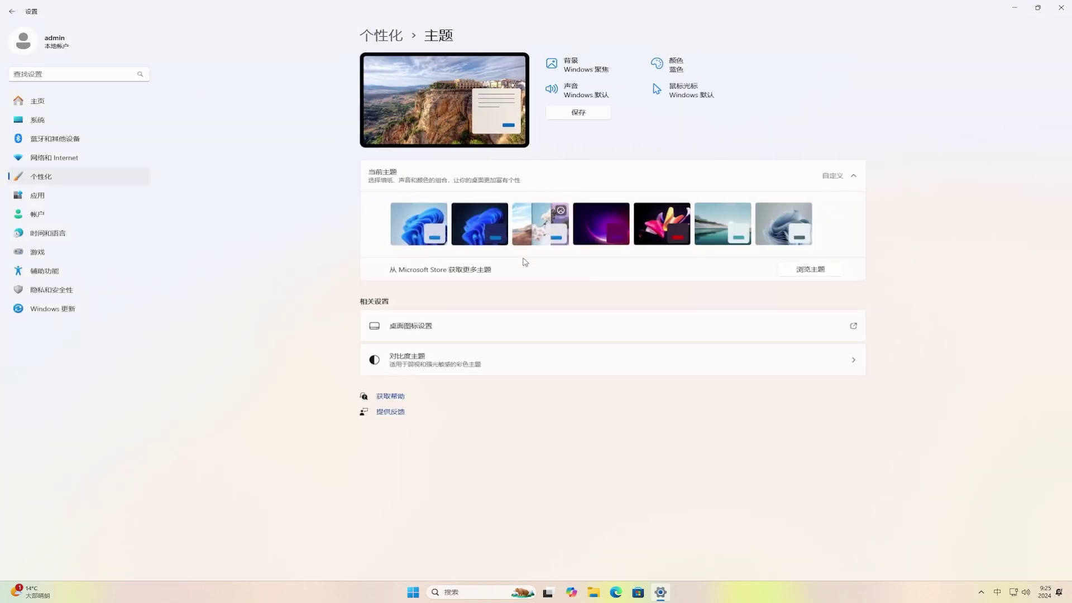
left_click(475, 226)
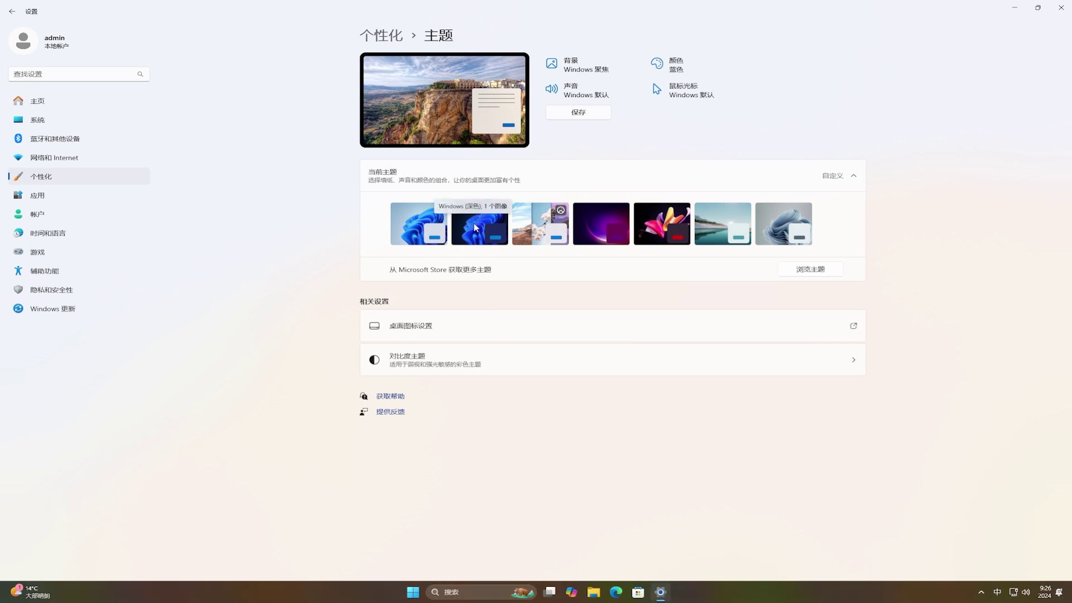